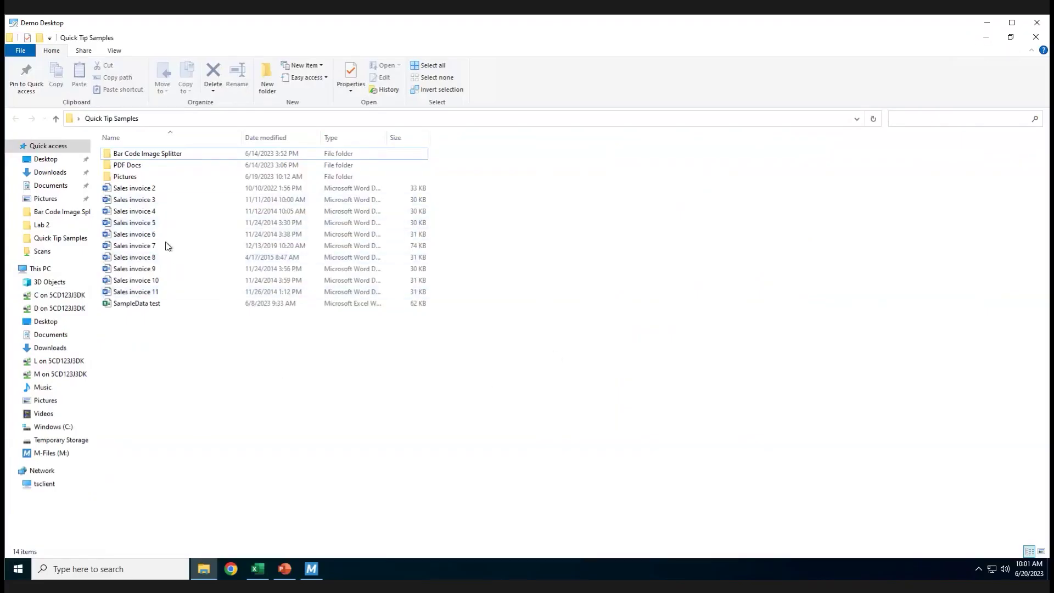
Step: Start adding the Sales invoice 2 file from the Quick Tip Samples folder to M-Files, keeping its preview shown
left_click(150, 192)
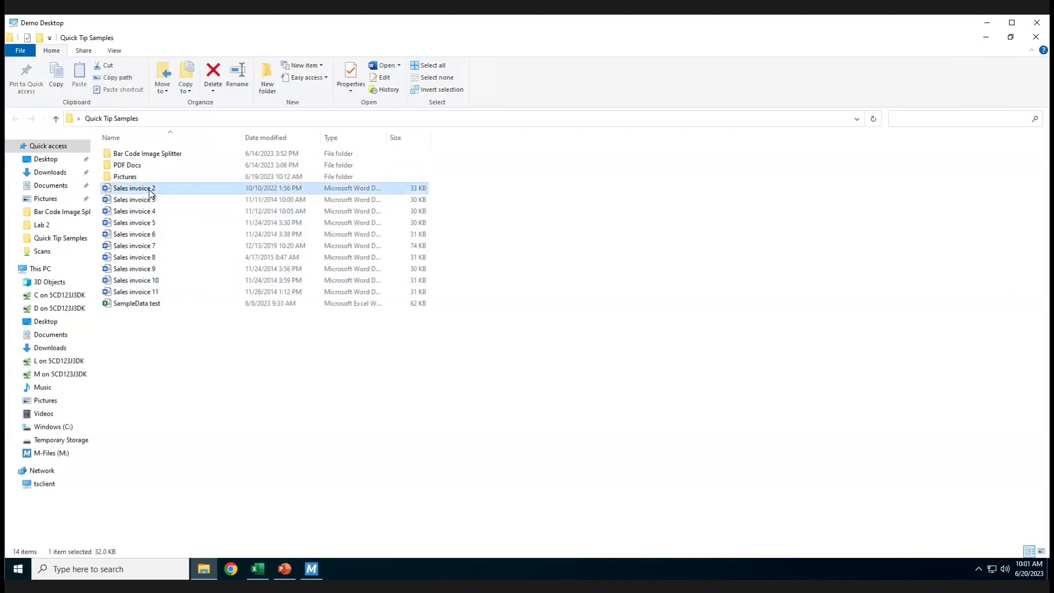
right_click(151, 193)
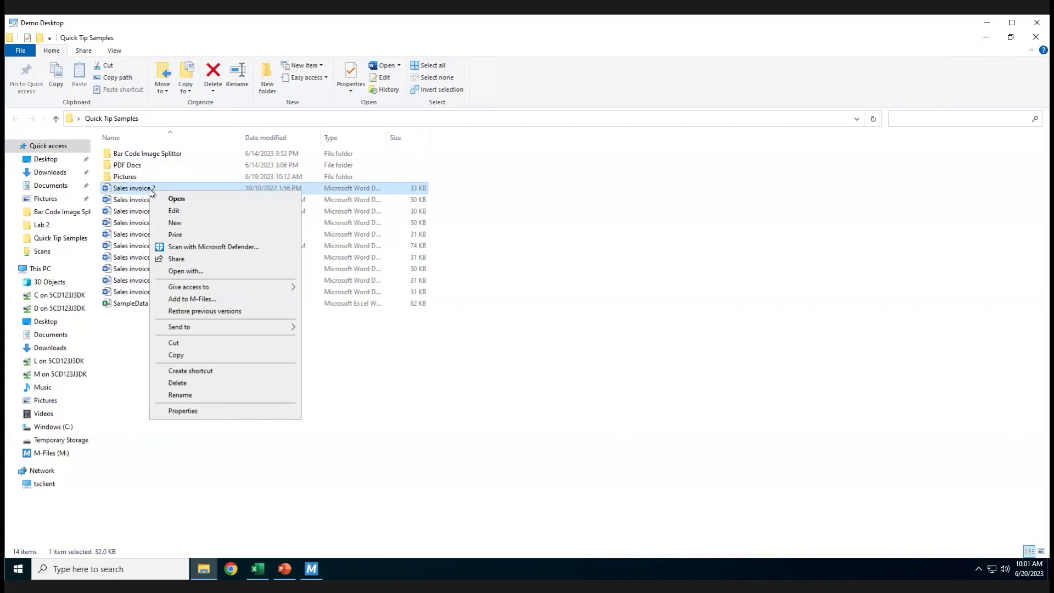
left_click(188, 299)
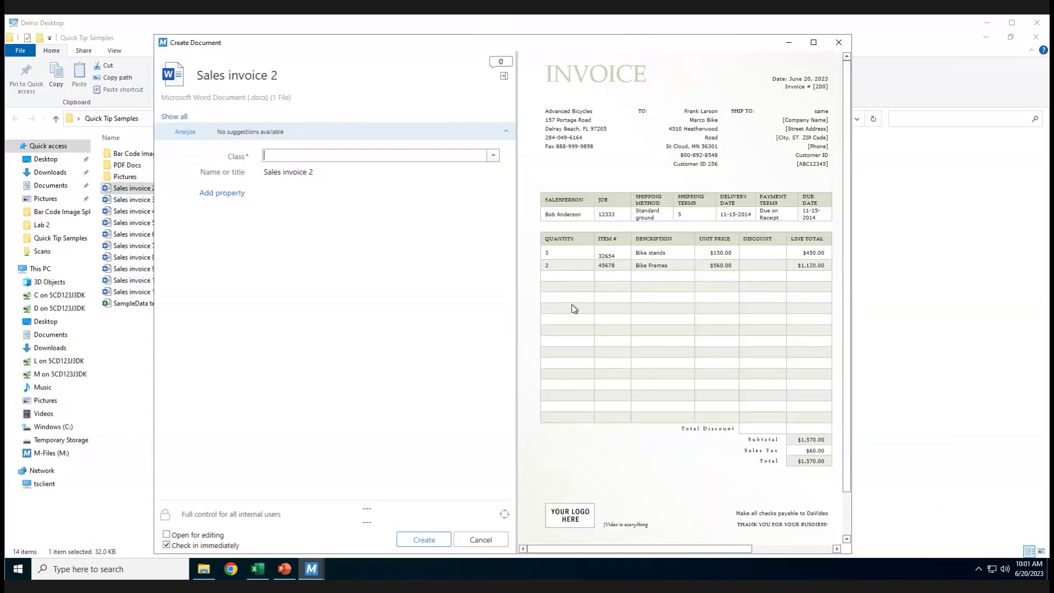
left_click(504, 79)
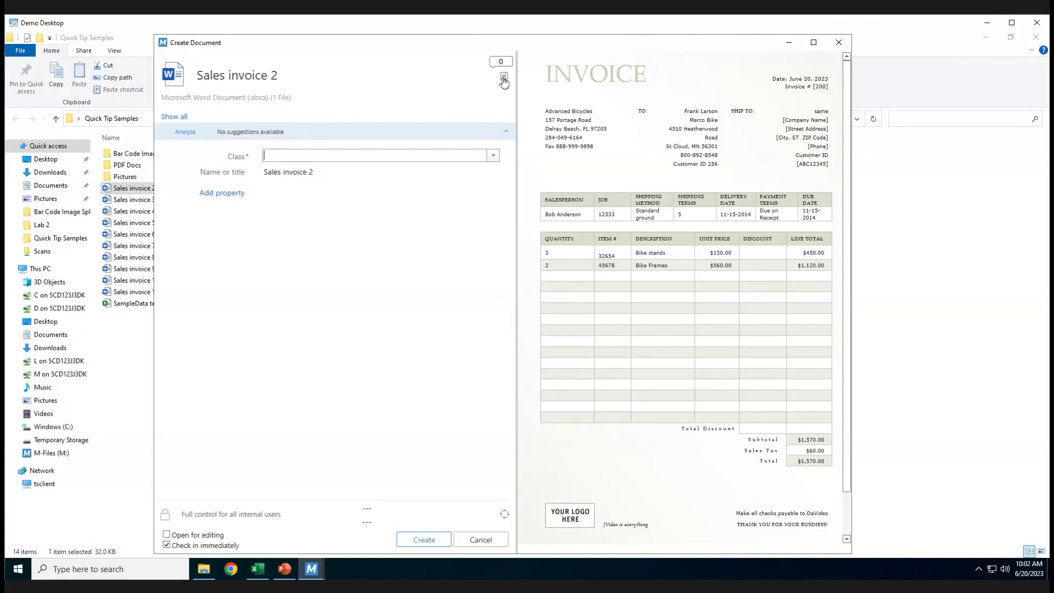
left_click(504, 80)
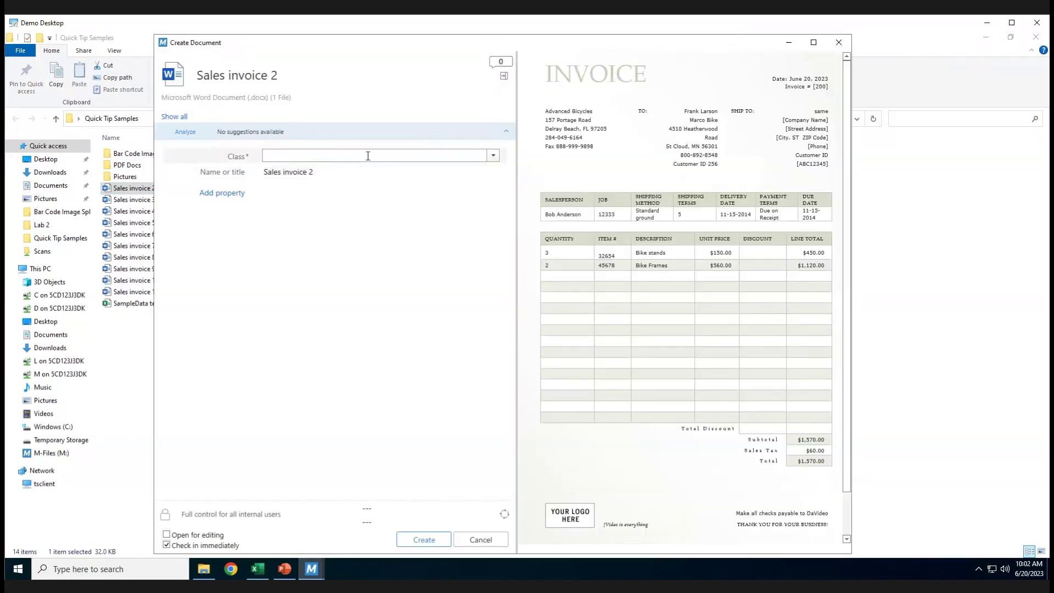
Step: Set the new document's class to Vendor Invoice and its Vendor OBJ to Advanced Bicycles
type("ven")
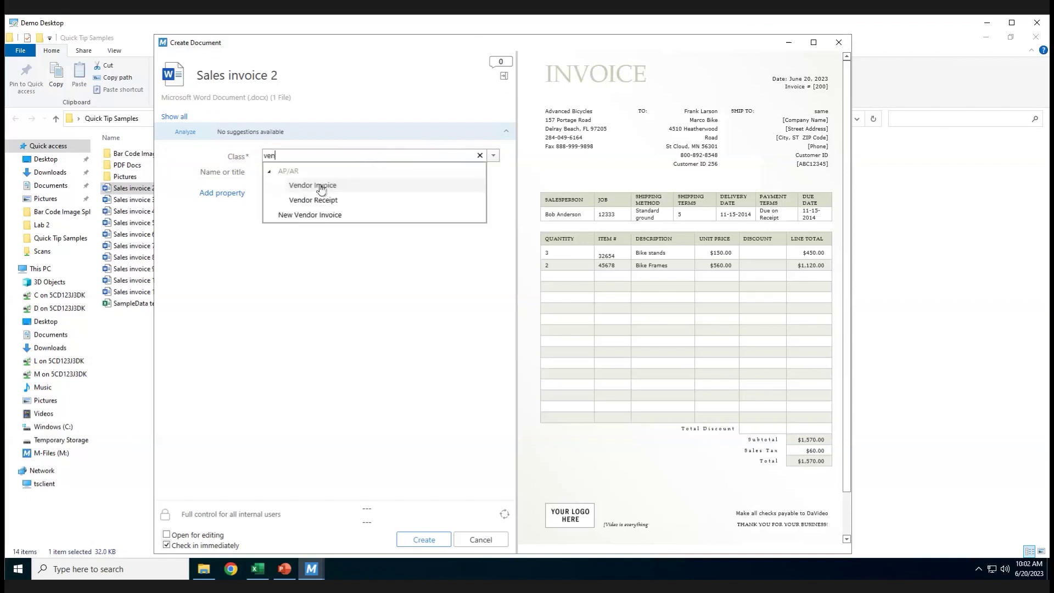
left_click(321, 187)
left_click(295, 188)
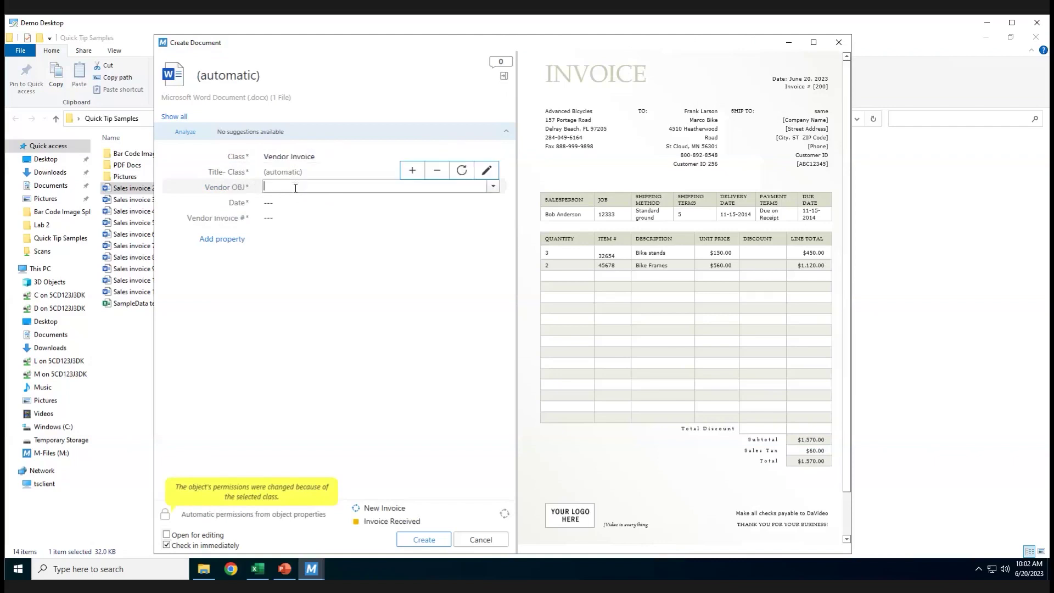
type("adv")
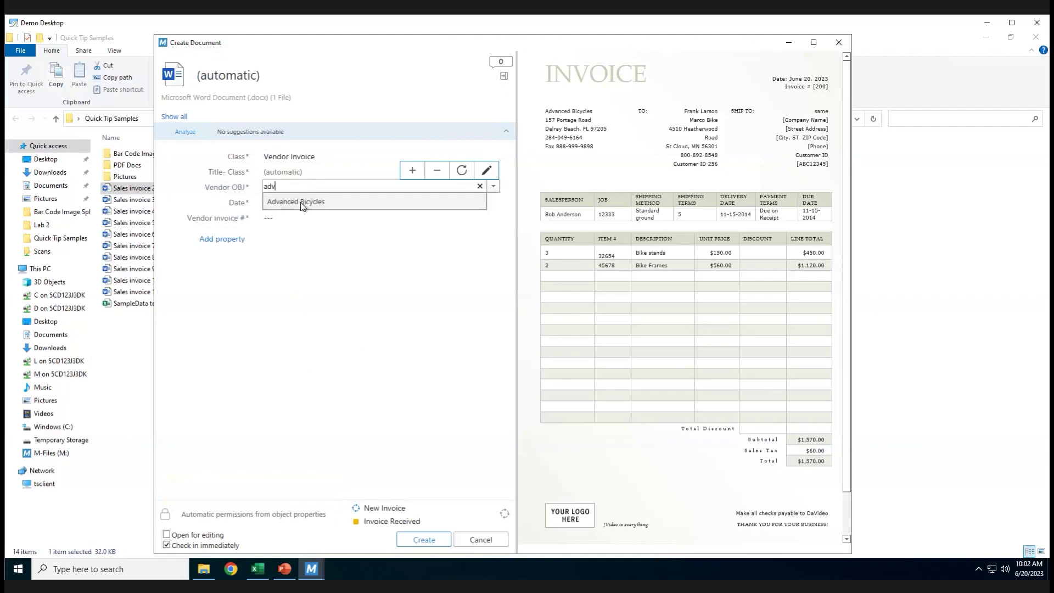
left_click(303, 202)
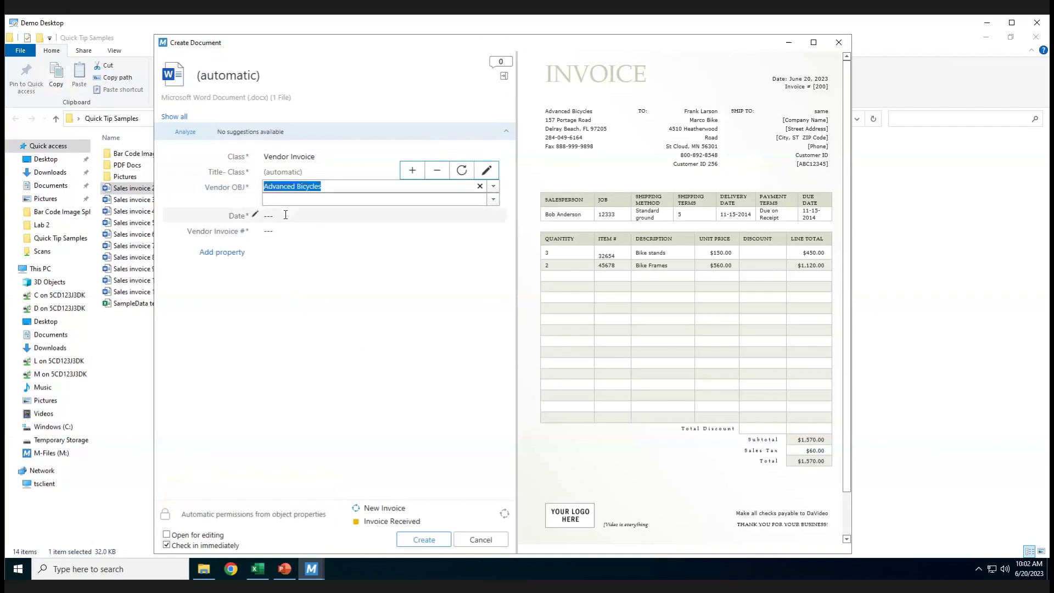
Step: Fill in today's date and vendor invoice number 200, and create the document
left_click(285, 215)
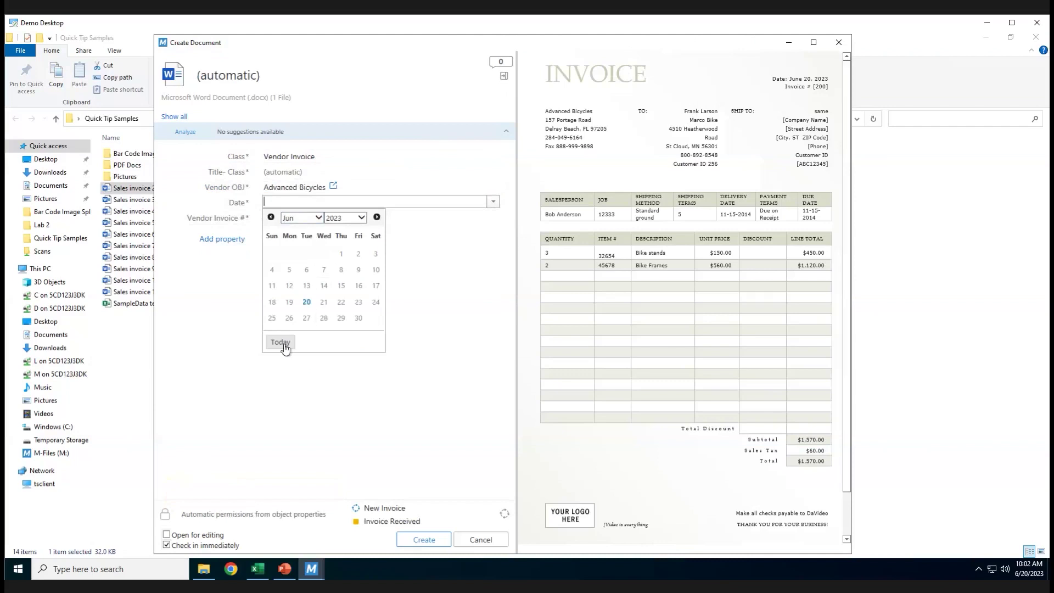
left_click(286, 341)
left_click(278, 217)
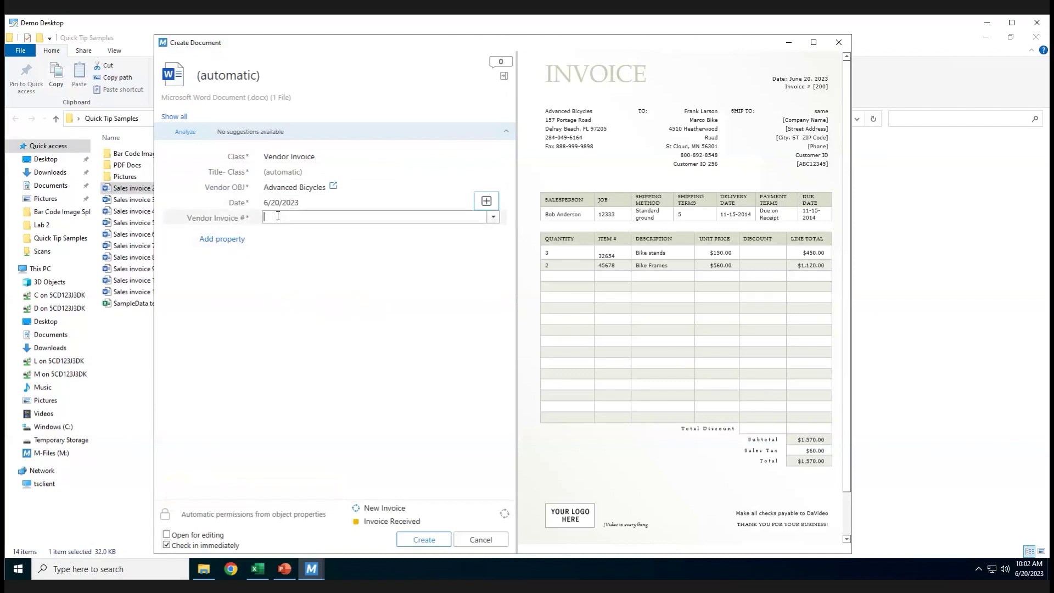
type("200")
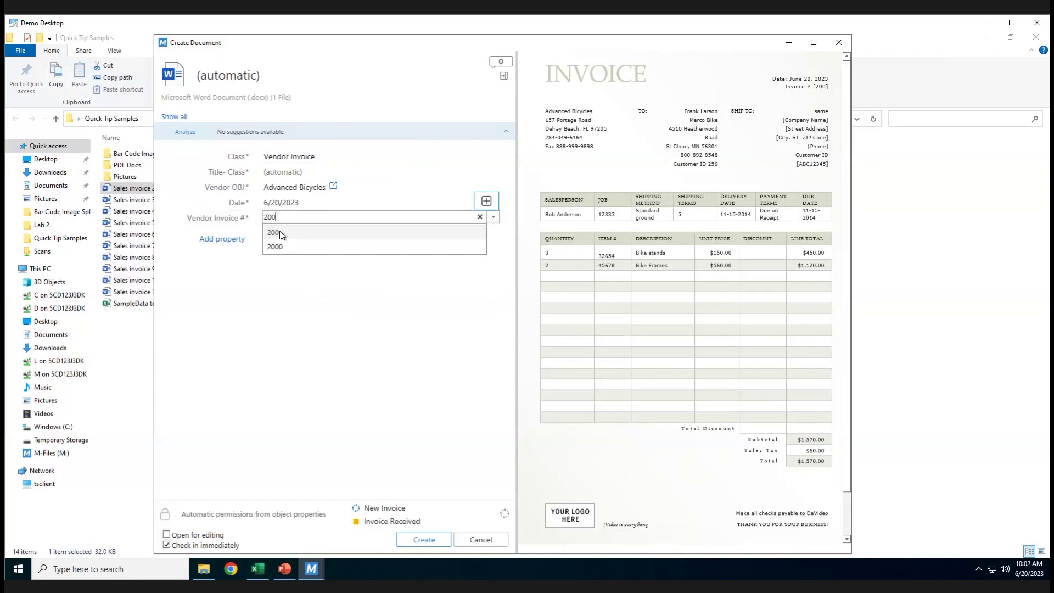
left_click(274, 233)
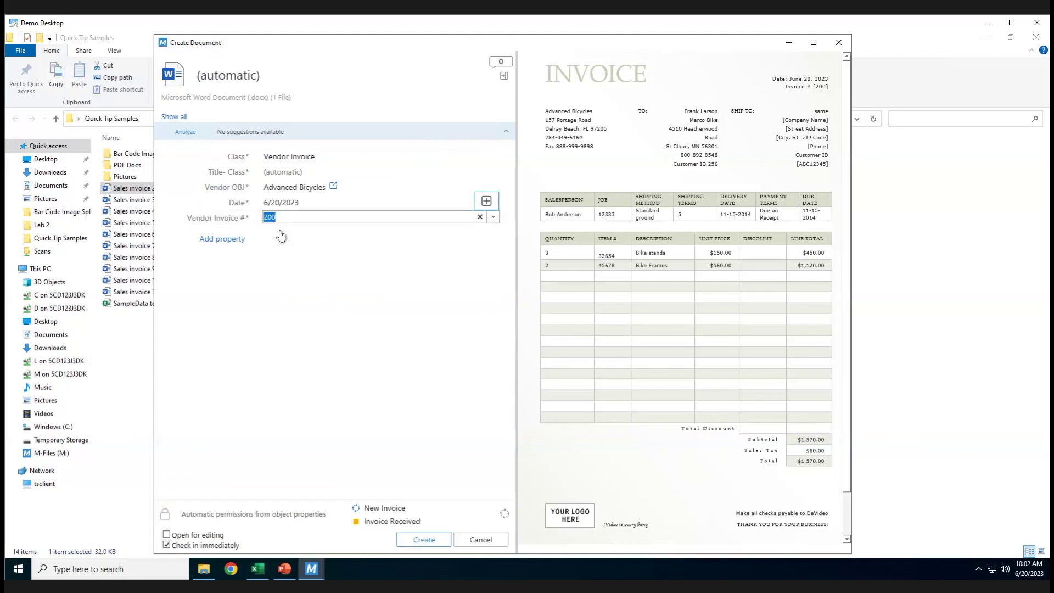
left_click(425, 540)
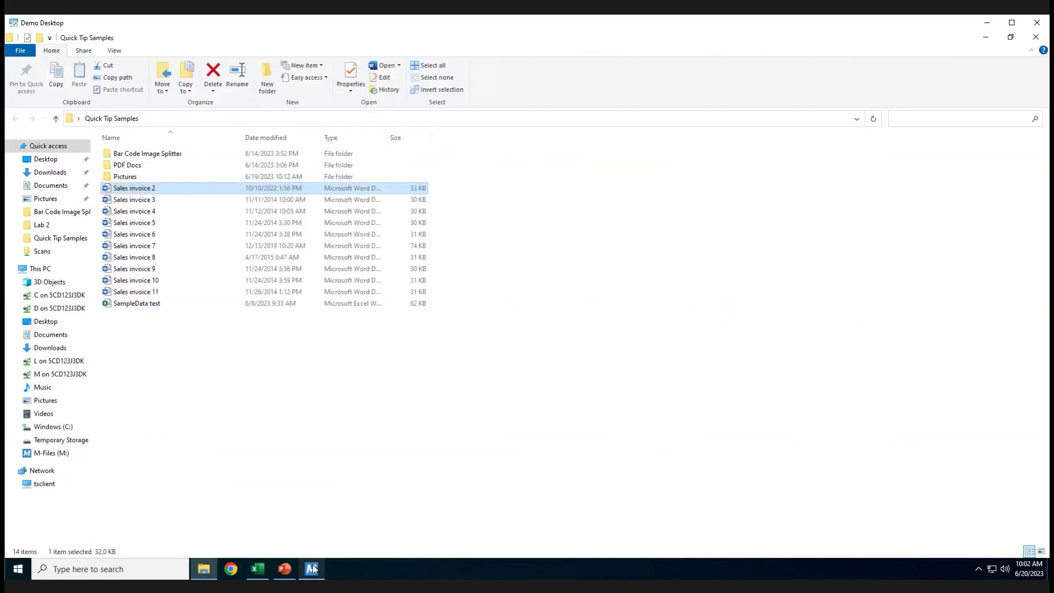
Step: Switch to M-Files and view the metadata and preview of the Vendor Invoice among the recent documents
mouse_move(313, 571)
left_click(359, 511)
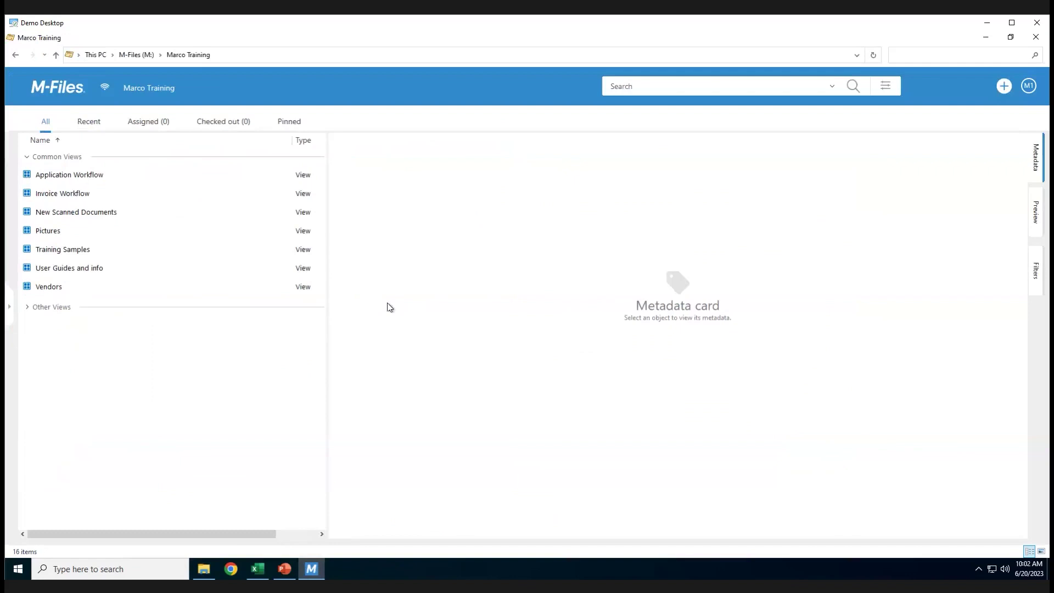
left_click(93, 125)
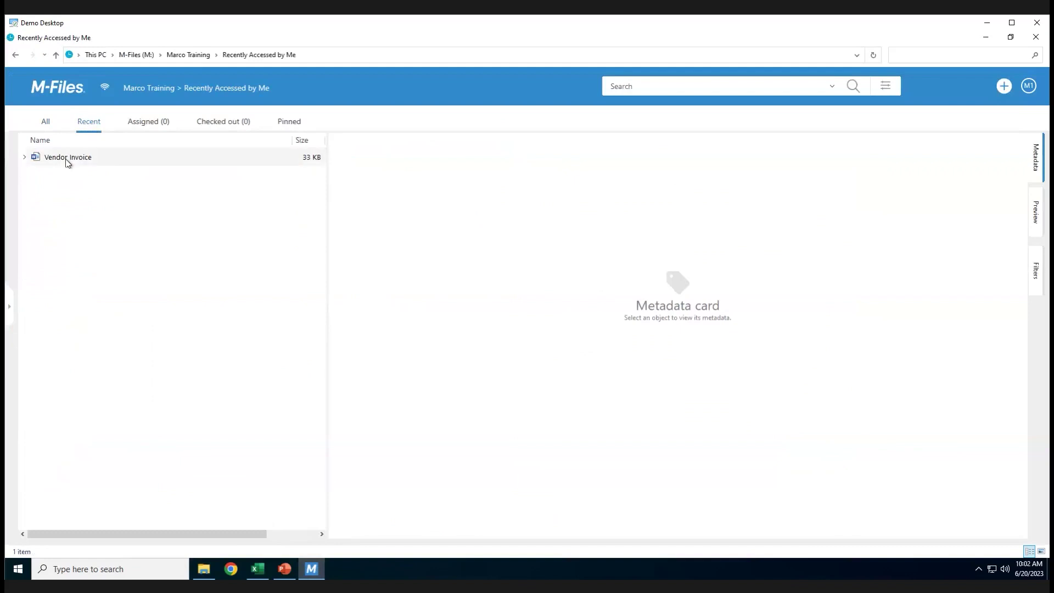
left_click(67, 159)
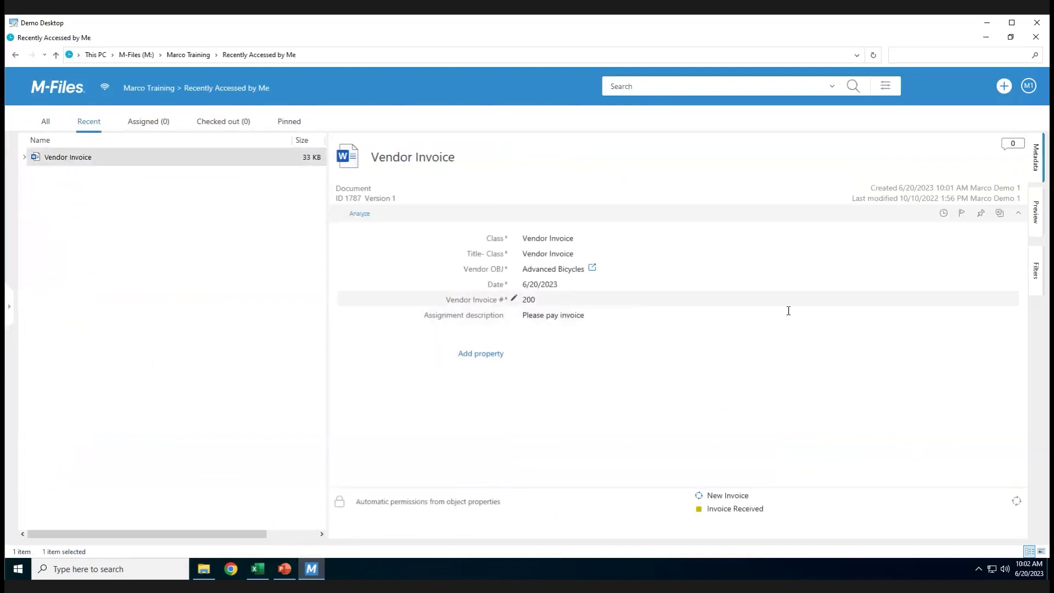
left_click(1036, 214)
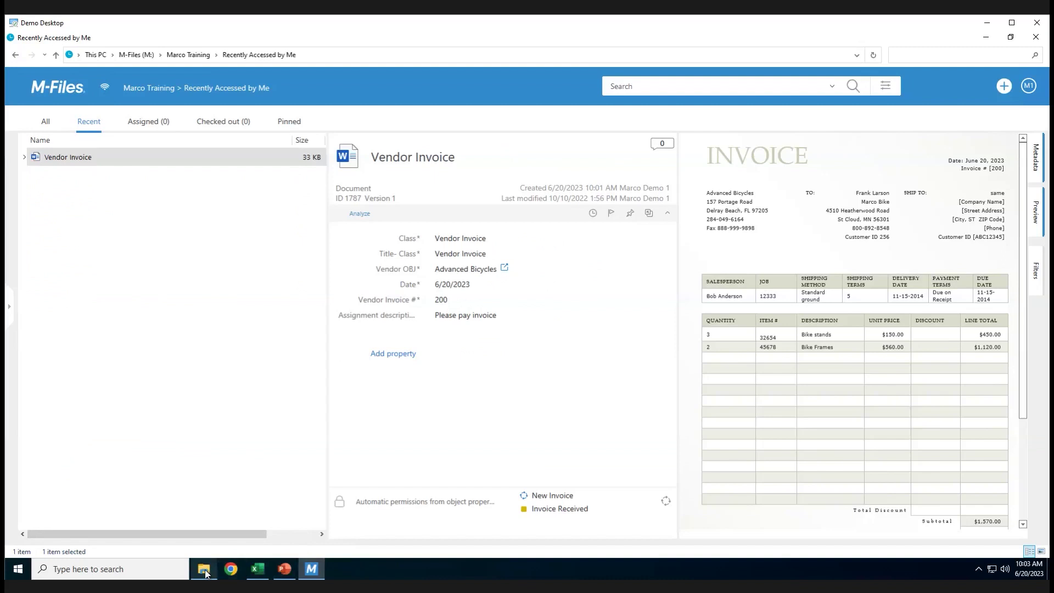
Step: Switch to File Explorer and arrange the Quick Tip Samples folder and the M-Files window side by side
mouse_move(203, 570)
left_click(203, 503)
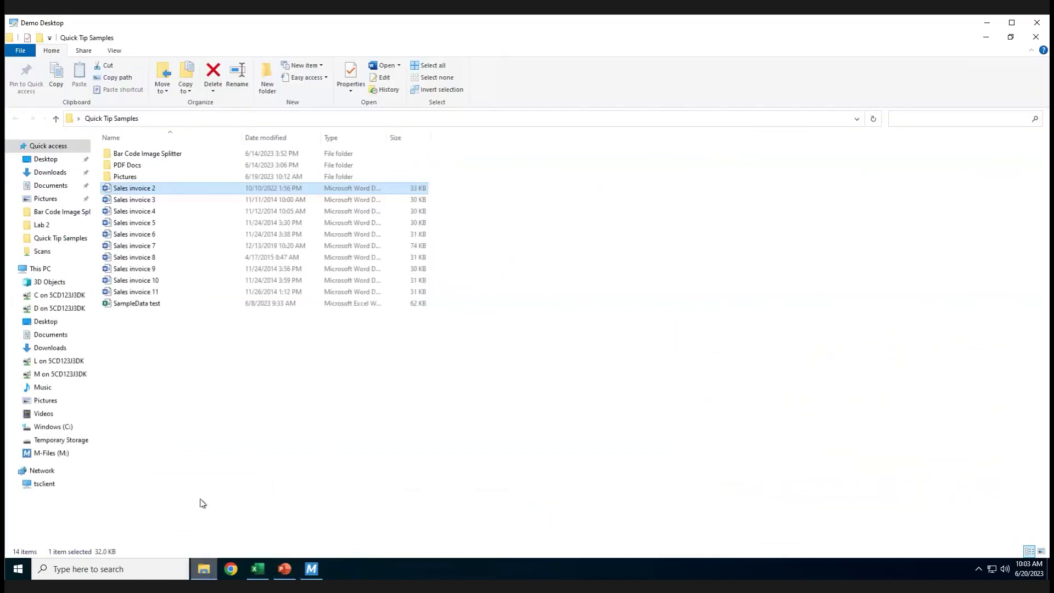
left_click(142, 204)
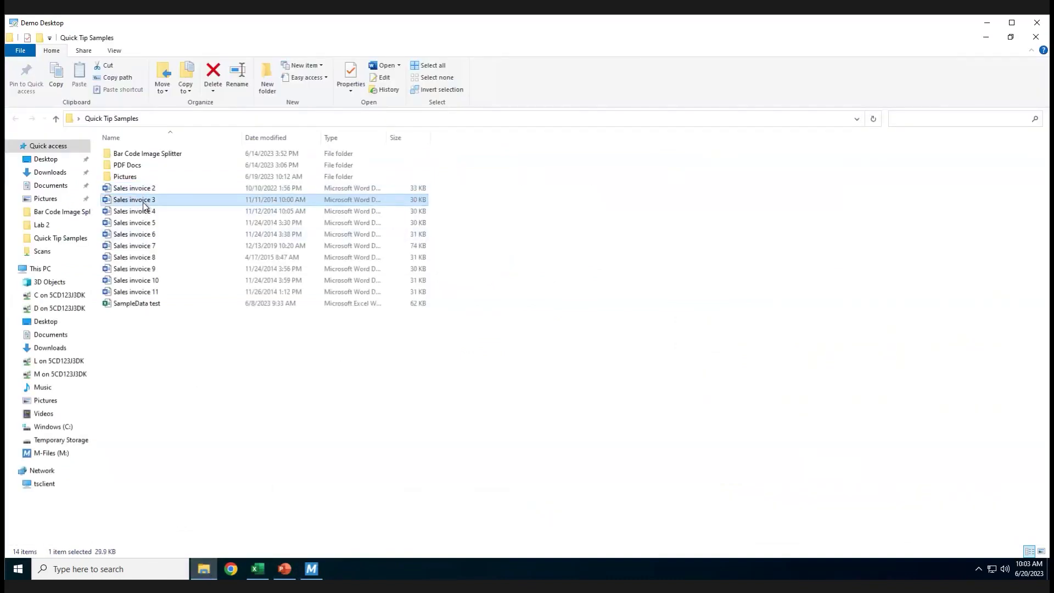
right_click(146, 205)
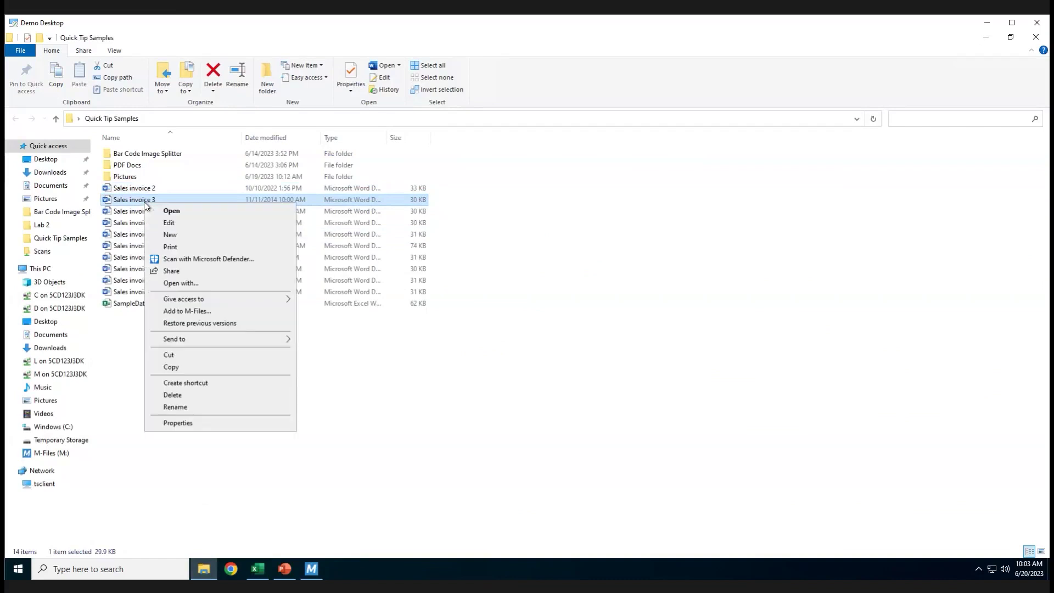
left_click(1012, 41)
left_click(1013, 41)
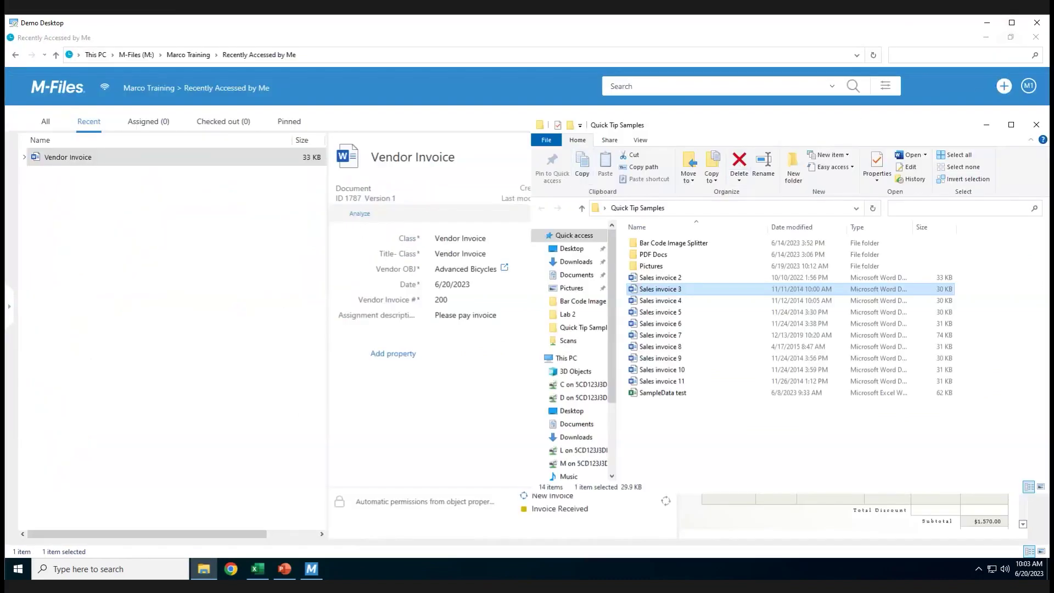
left_click(1013, 38)
left_click(1014, 38)
left_click_drag(675, 108, 1048, 106)
left_click(130, 243)
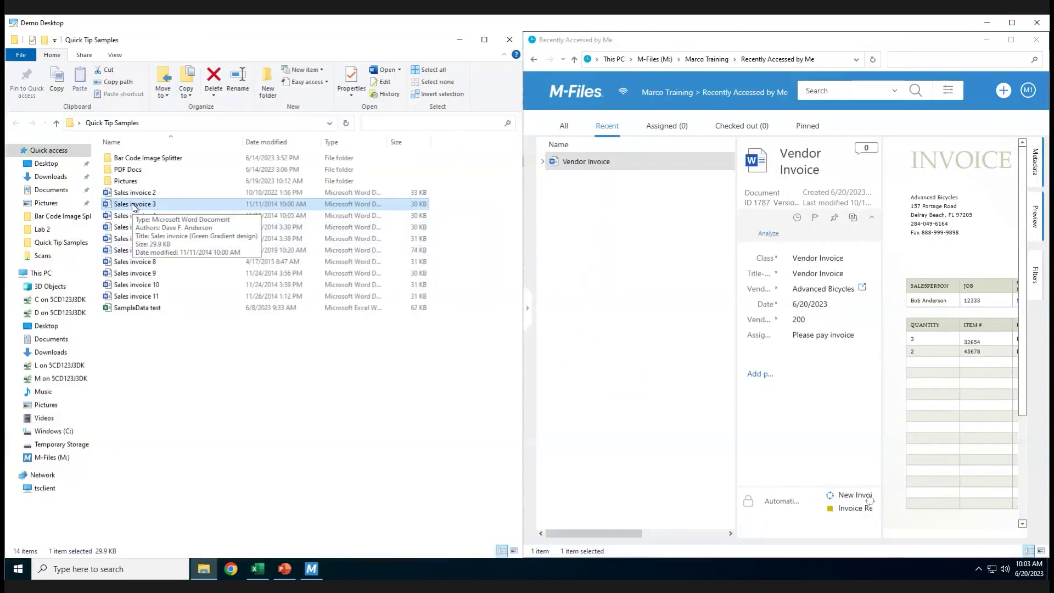
Step: Bring Sales invoice 3 from the folder into the M-Files home view and set its class to Vendor Invoice
left_click(570, 103)
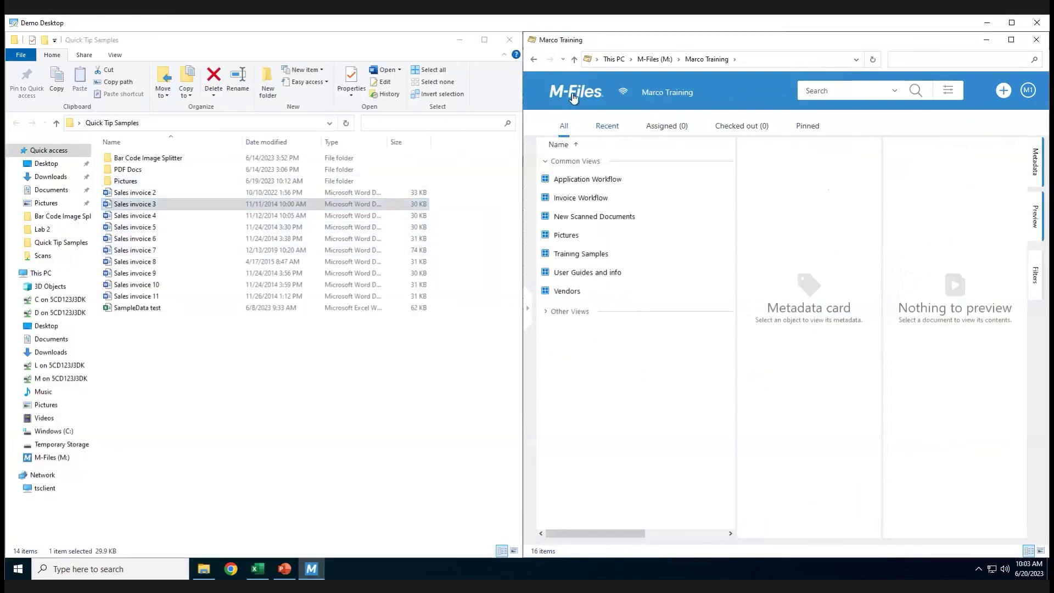
left_click_drag(183, 207, 668, 214)
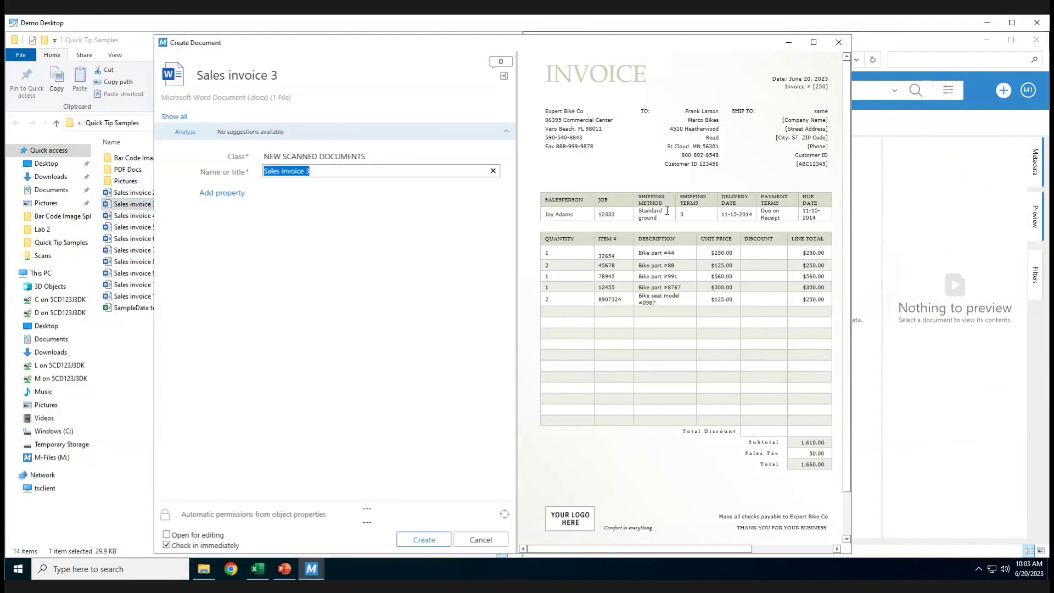
left_click(383, 158)
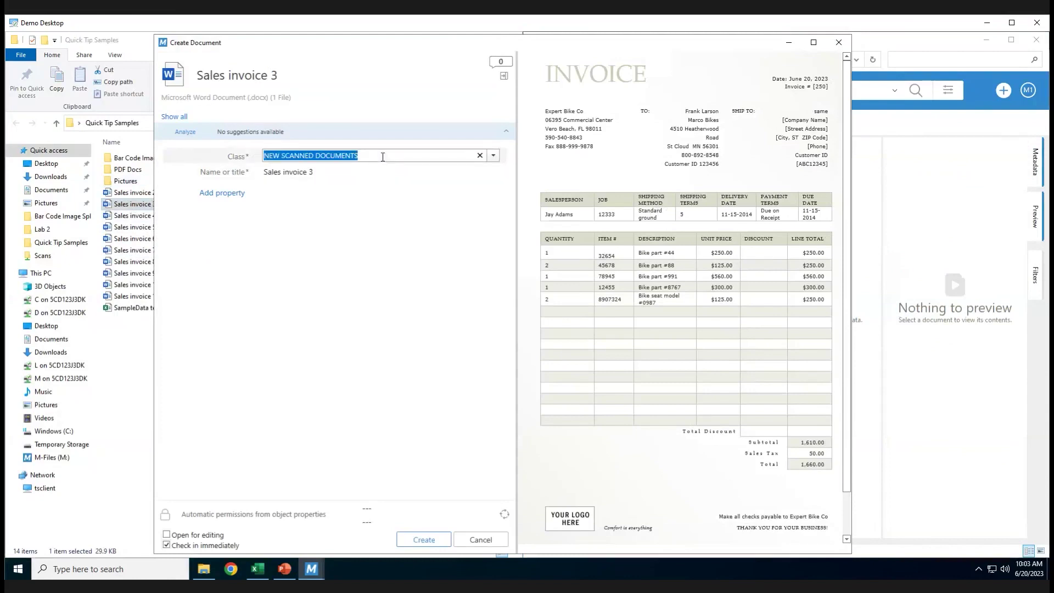
type("ven")
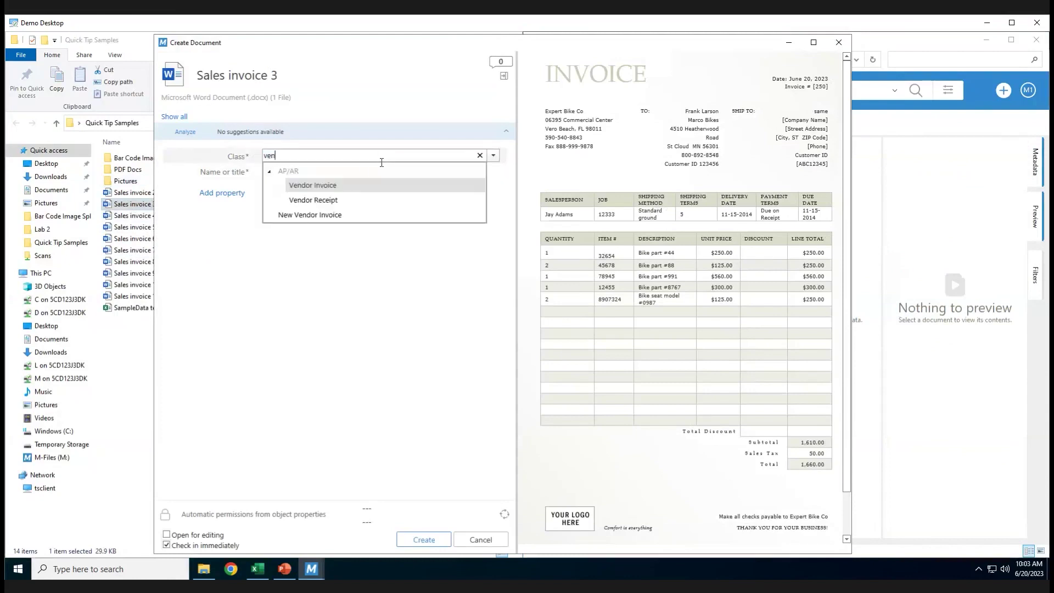
left_click(329, 188)
Step: Set the document's Vendor OBJ to Expert Bike Co and its date to today
left_click(276, 187)
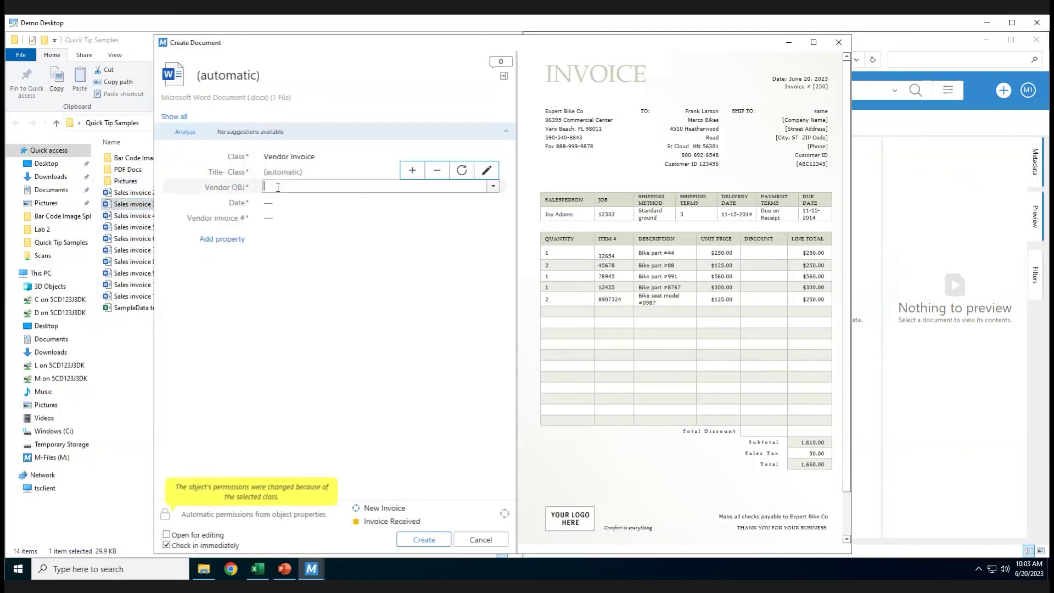
type("exp")
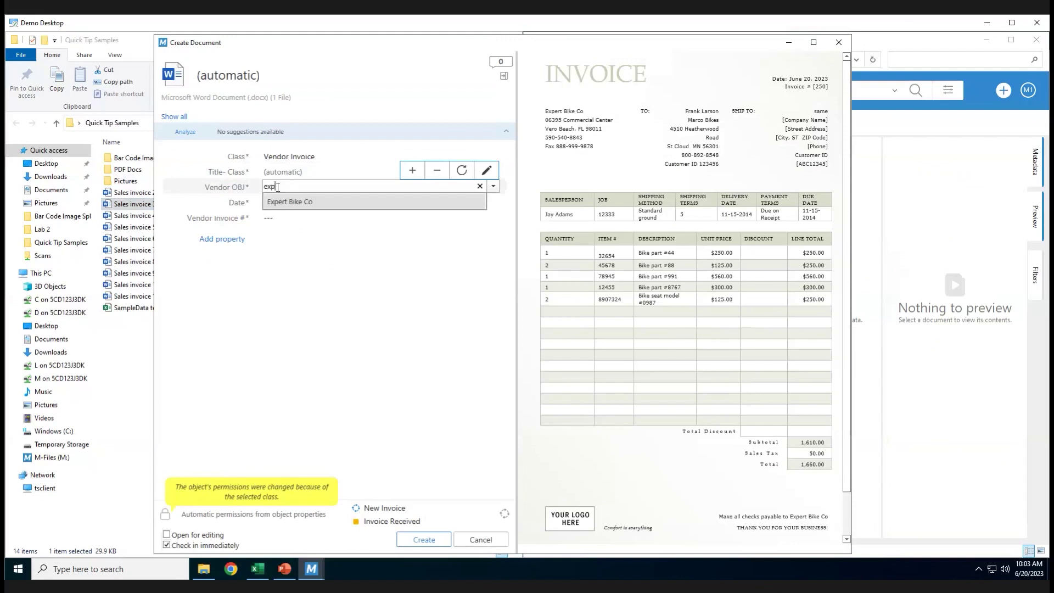
left_click(292, 203)
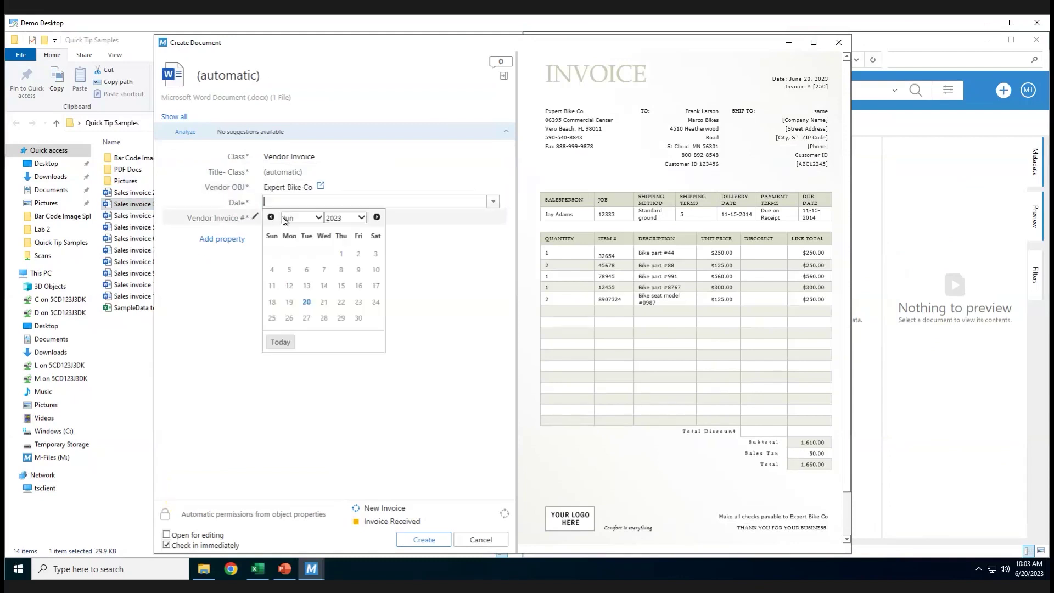
left_click(280, 342)
Step: Enter 250 as the vendor invoice number and create the document
left_click(302, 217)
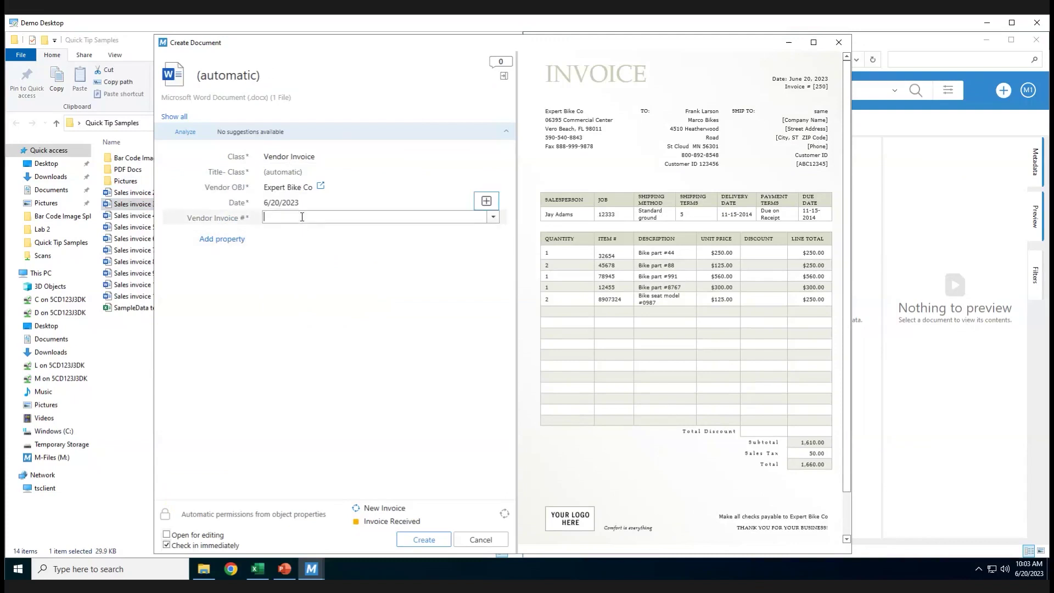
type("250")
left_click(329, 234)
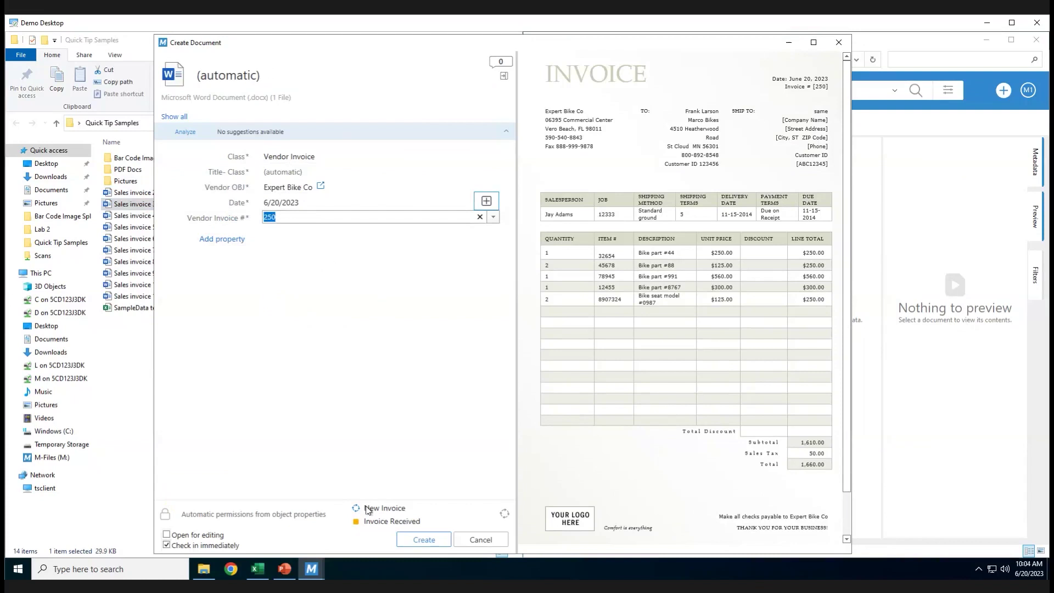
left_click(423, 541)
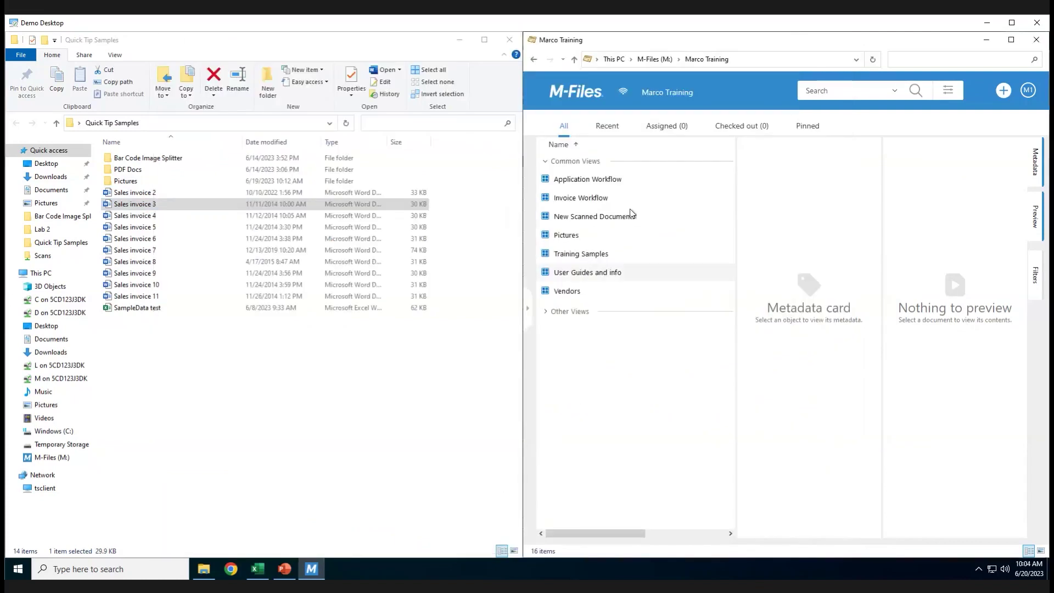
Step: View the newest Vendor Invoice among the recent documents in M-Files
left_click(617, 131)
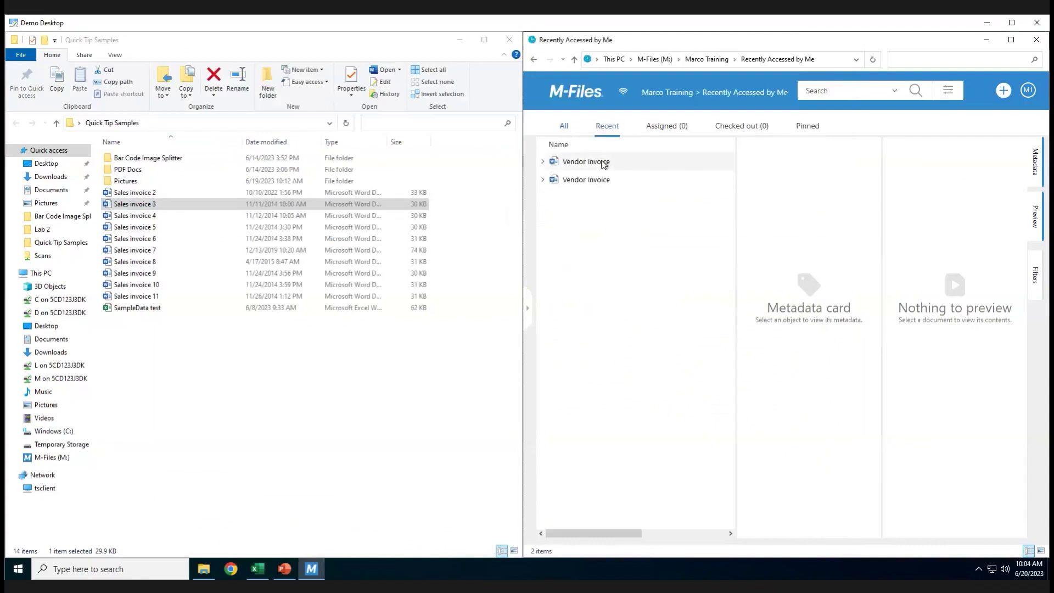
left_click(603, 162)
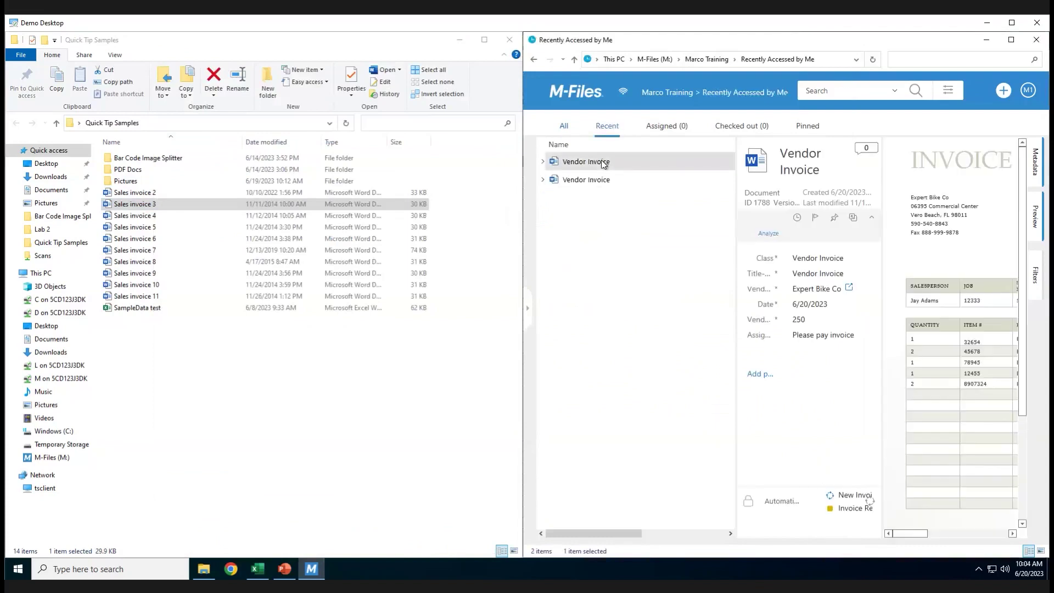
Step: Hide the document preview and copy Sales invoice 4 from the folder into the recently accessed view of M-Files
left_click(1036, 219)
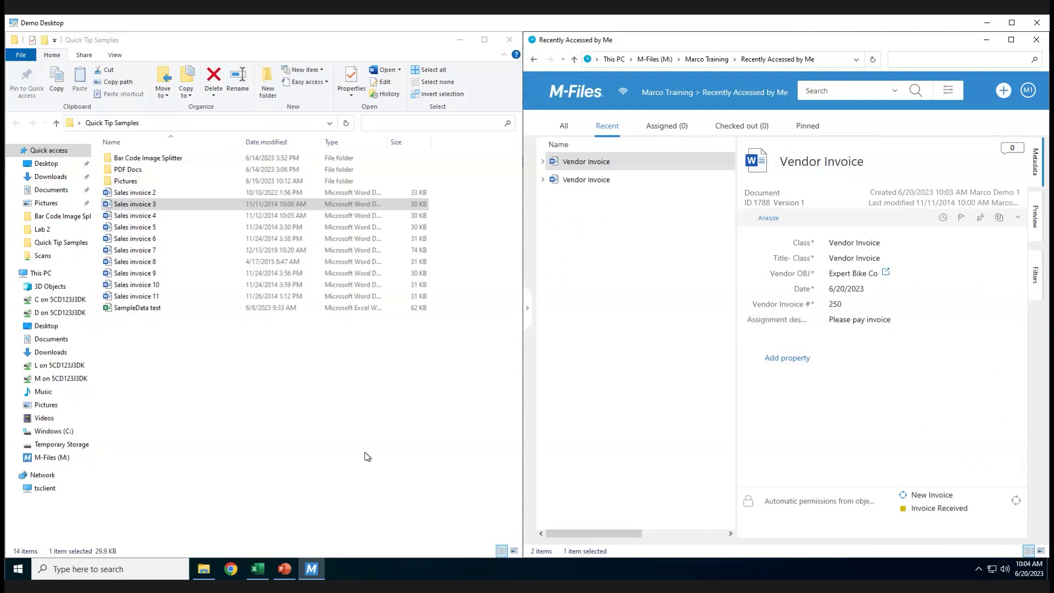
left_click(144, 219)
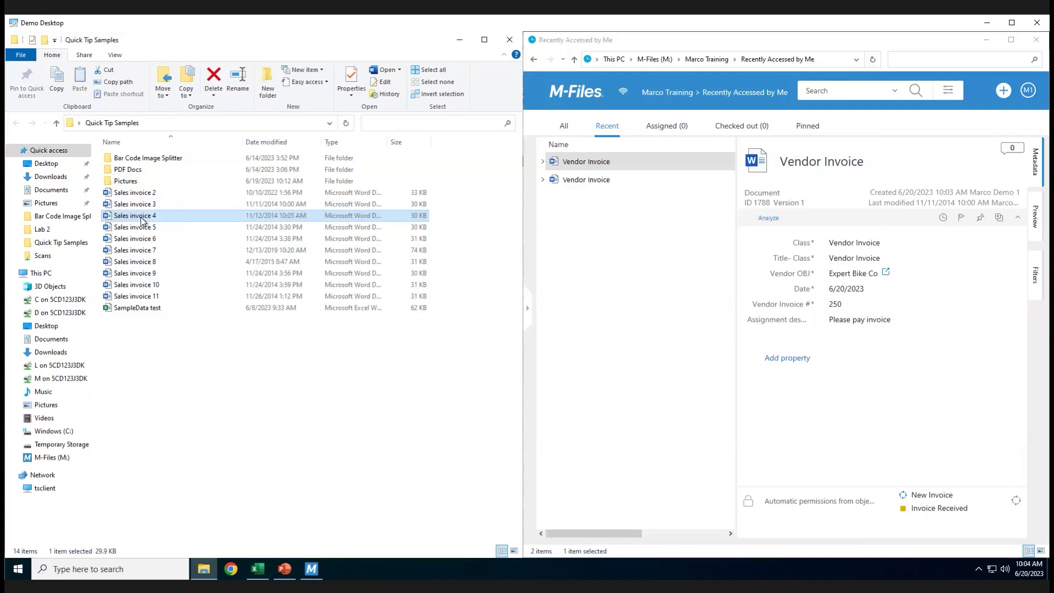
right_click(144, 221)
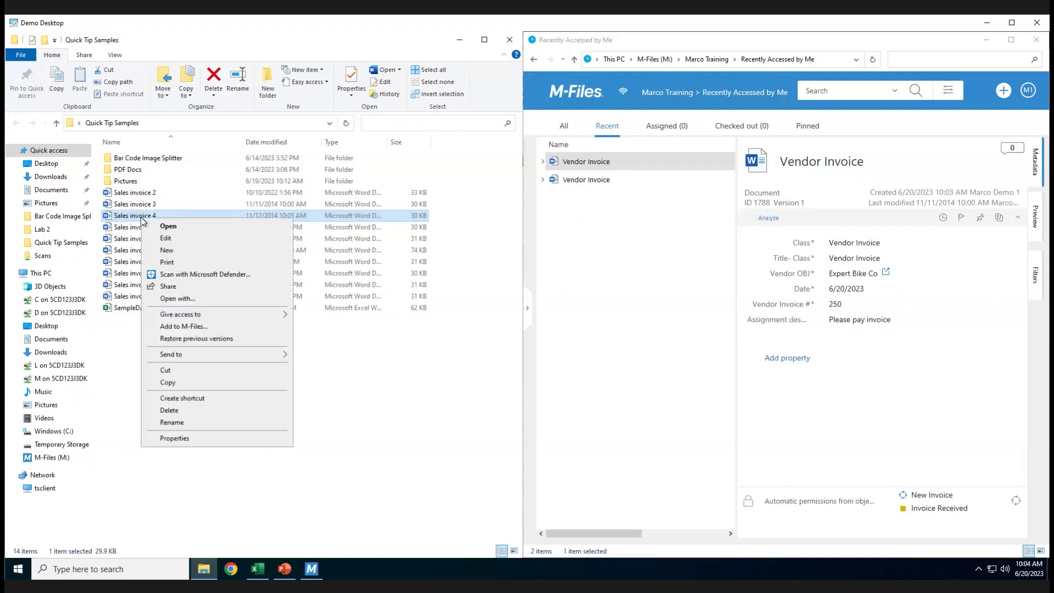
left_click(174, 382)
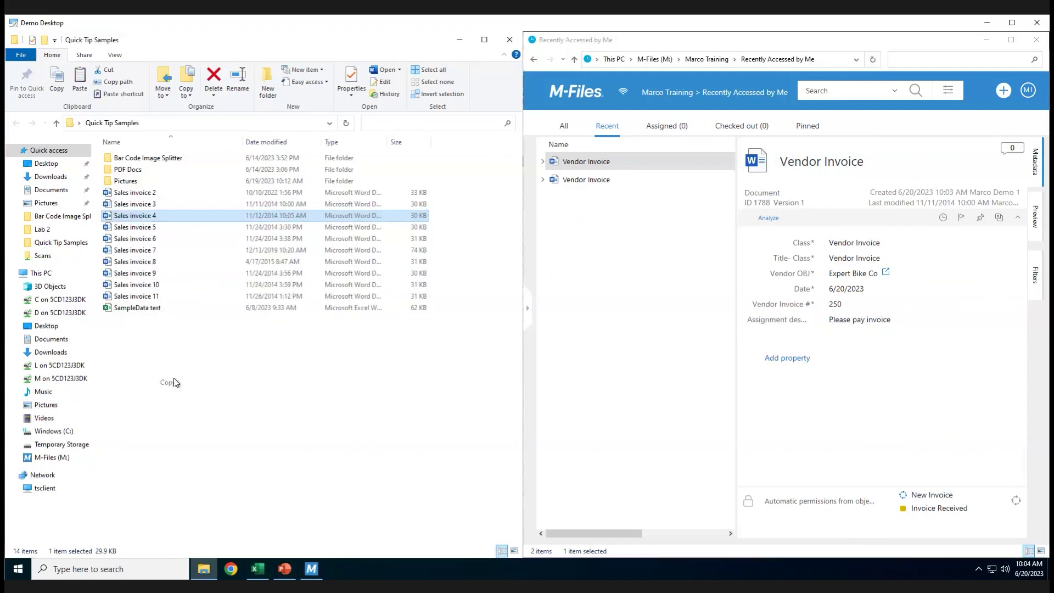
right_click(632, 256)
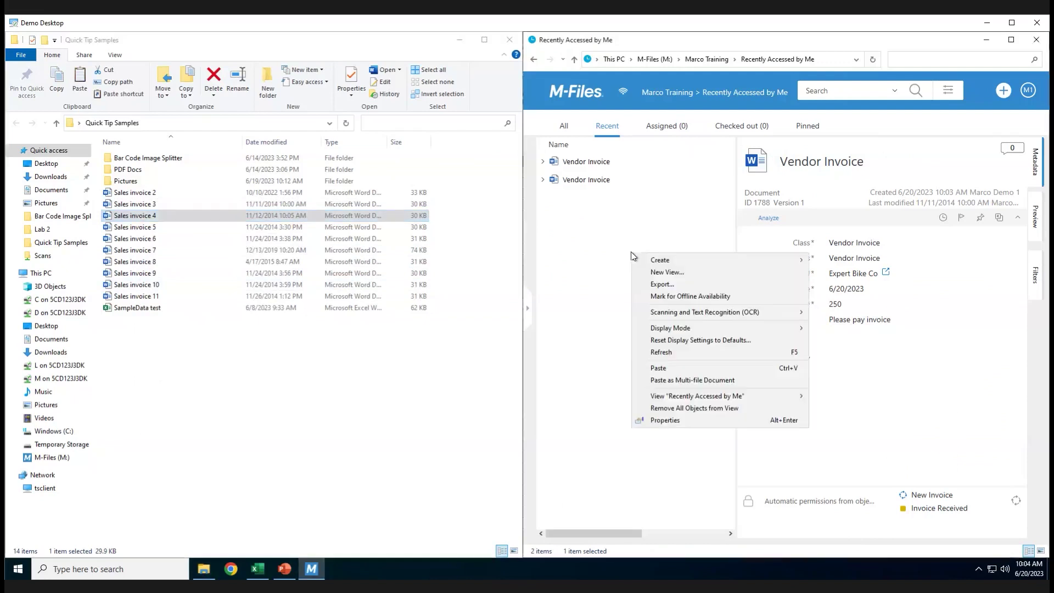
left_click(667, 374)
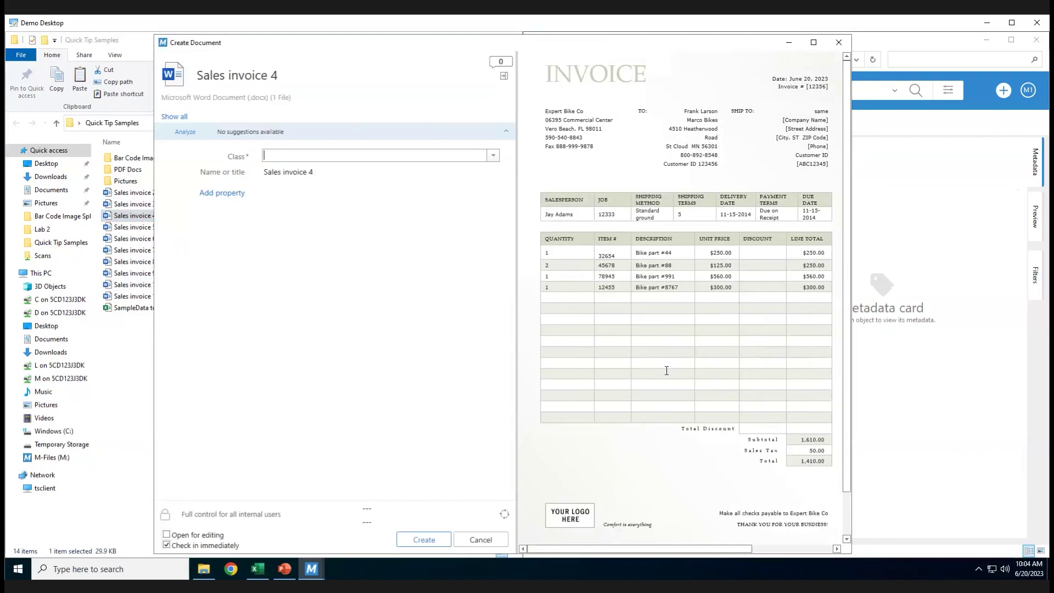
Step: Set the new document's class to Vendor Invoice and its Vendor OBJ to Expert Bike Co
mouse_move(256, 569)
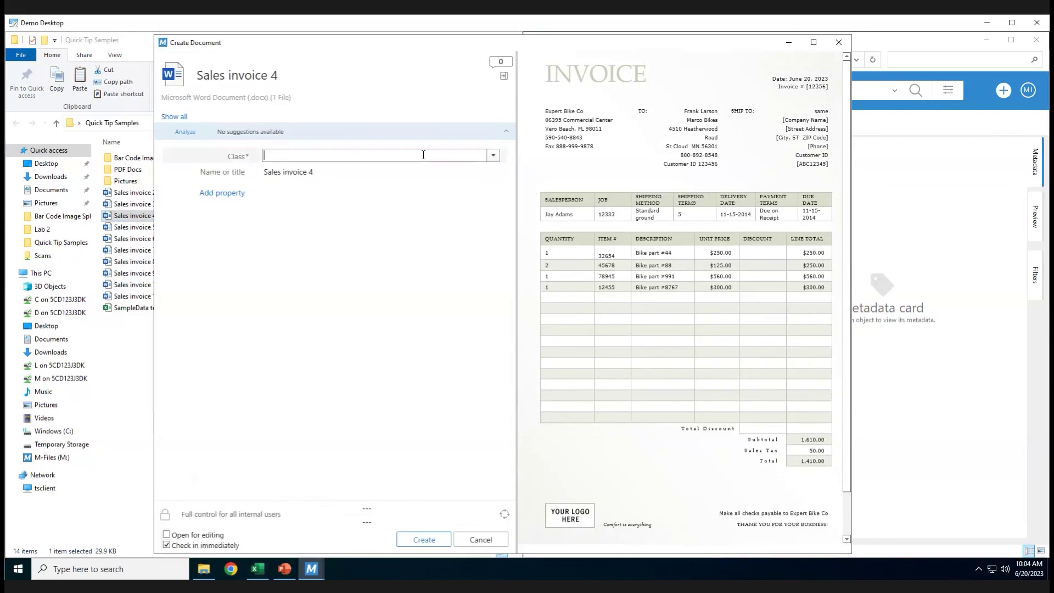
type("ve")
key("Return")
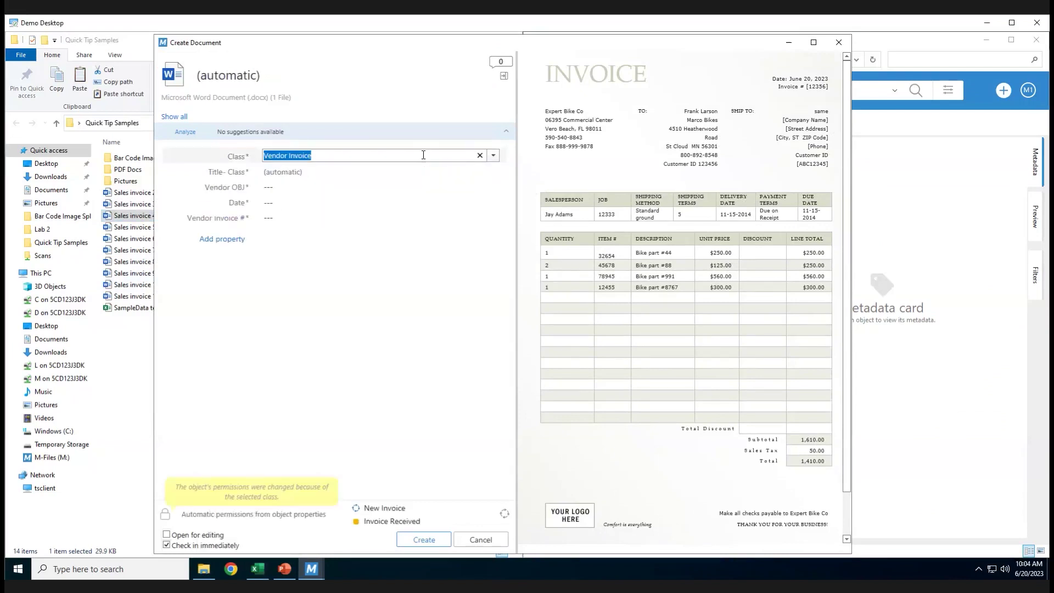
left_click(312, 186)
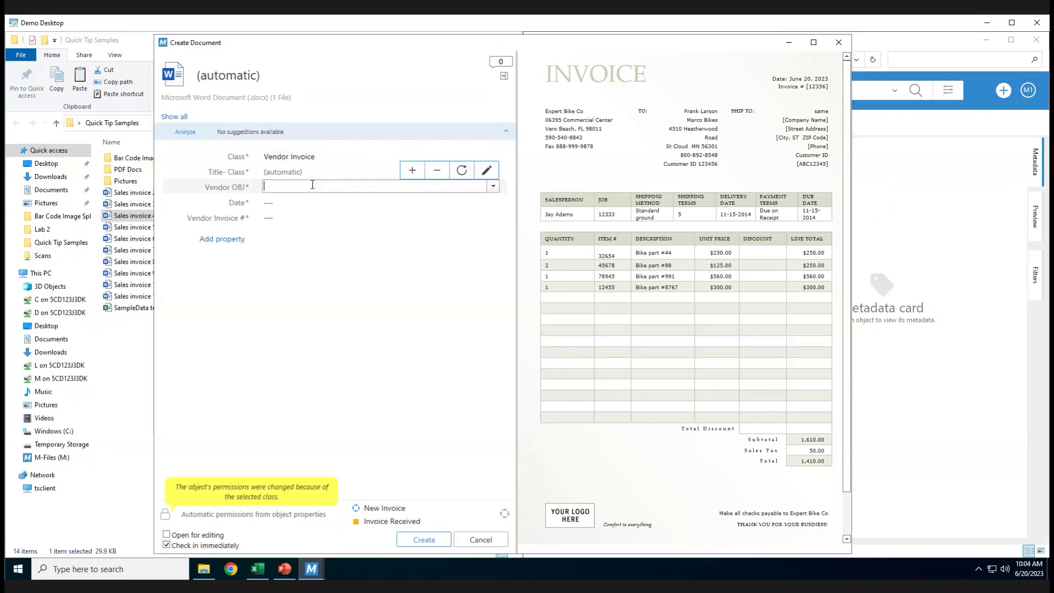
type("exp")
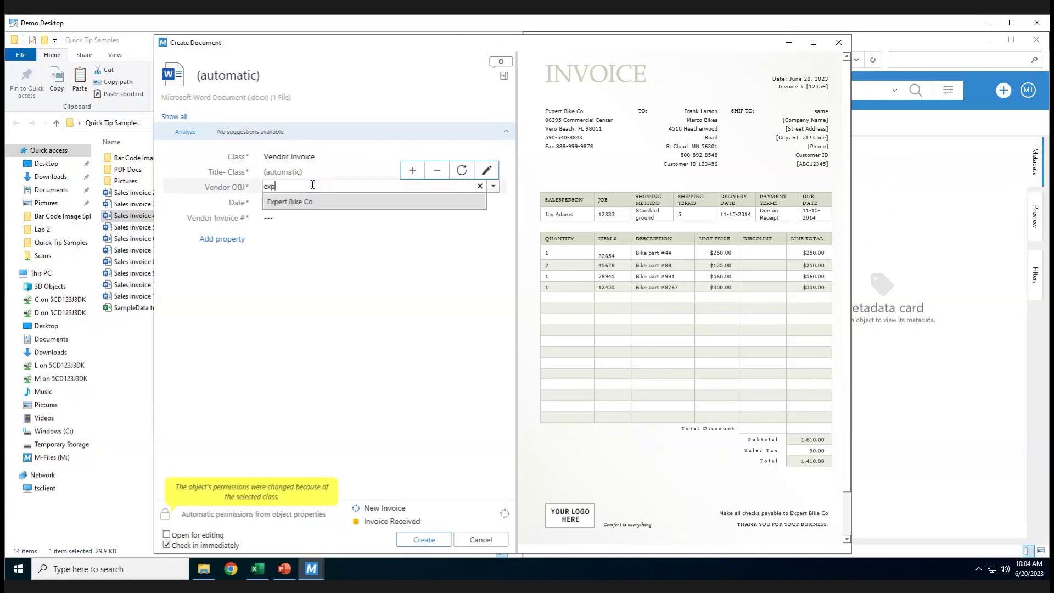
left_click(302, 202)
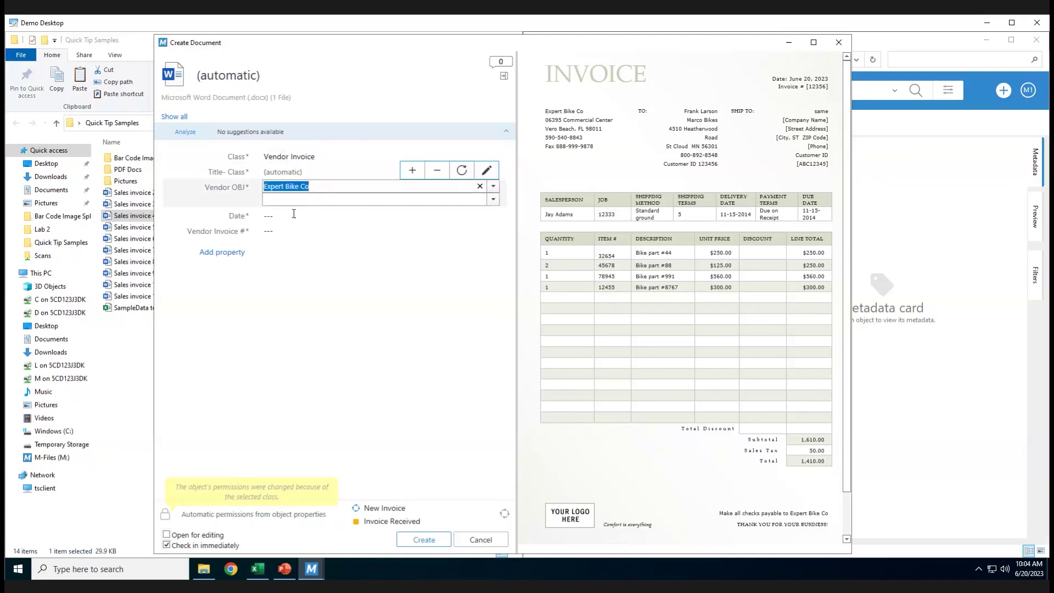
Step: Set the date to today and the vendor invoice number to 123456, and create the document
left_click(293, 216)
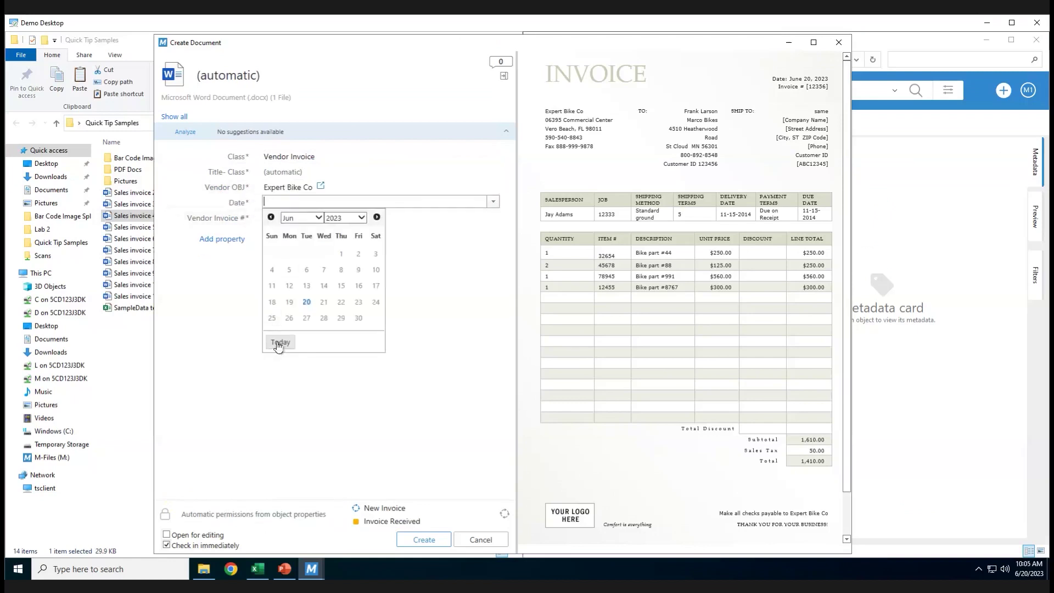
left_click(278, 345)
left_click(307, 216)
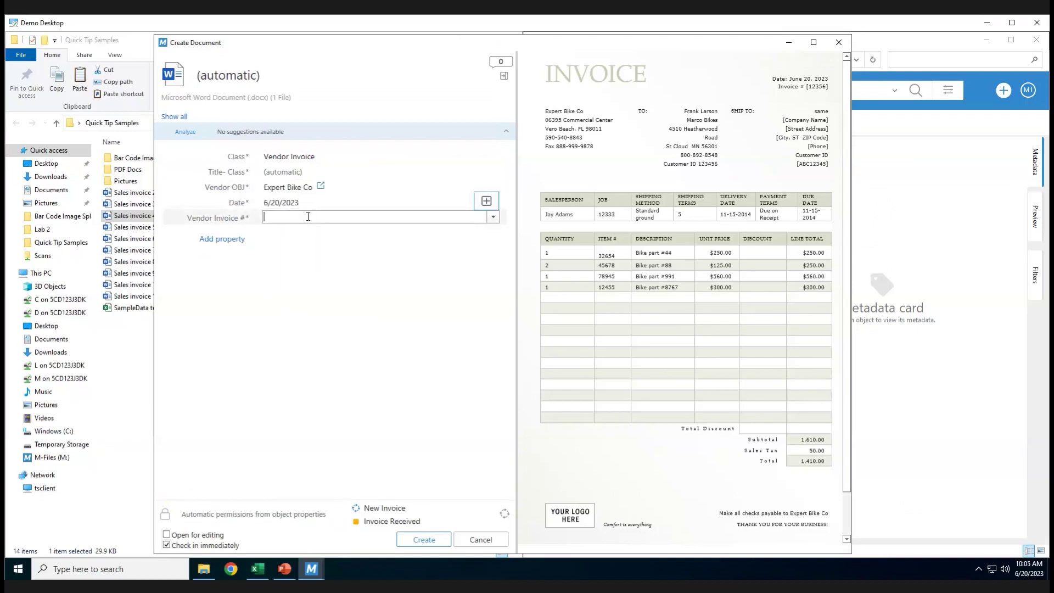
type("123456")
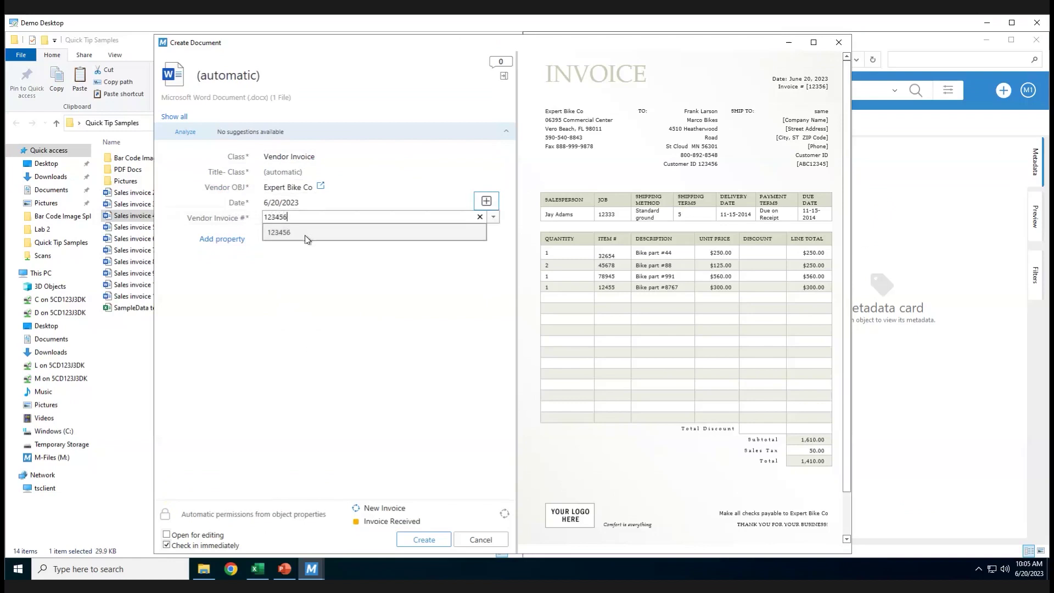
left_click(308, 233)
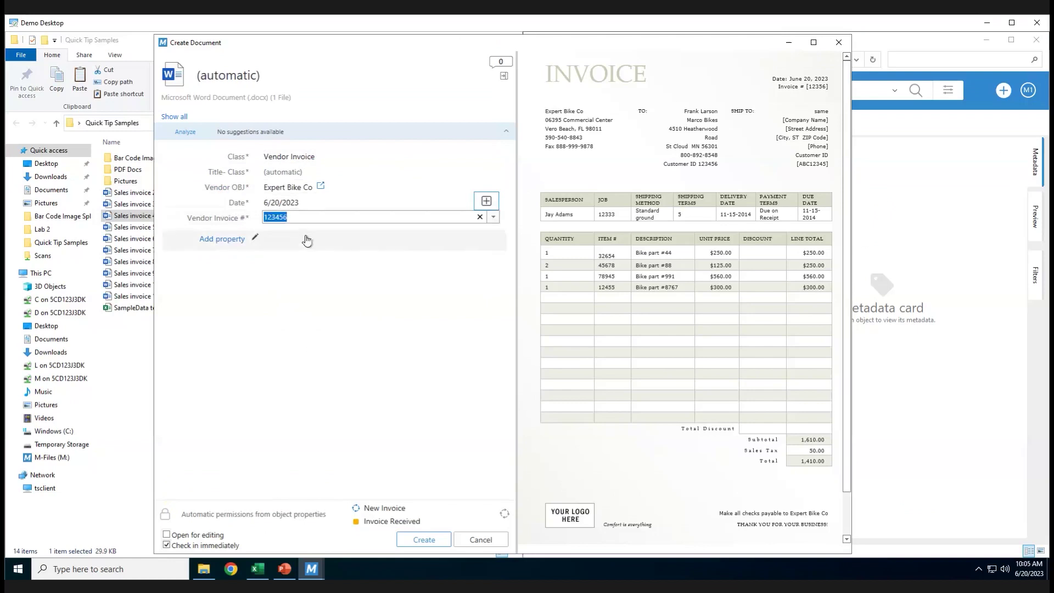
left_click(438, 546)
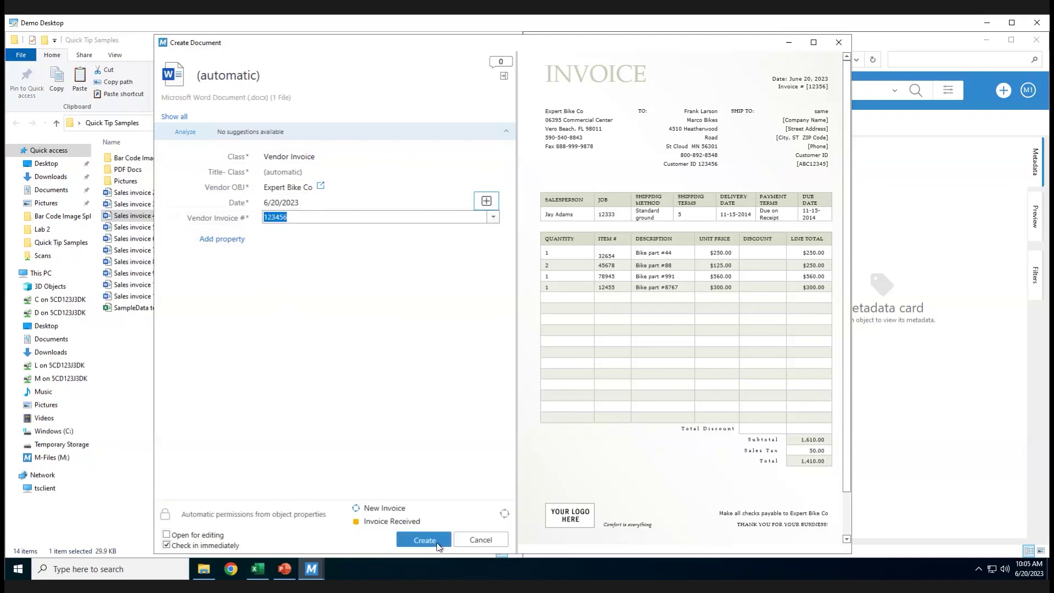
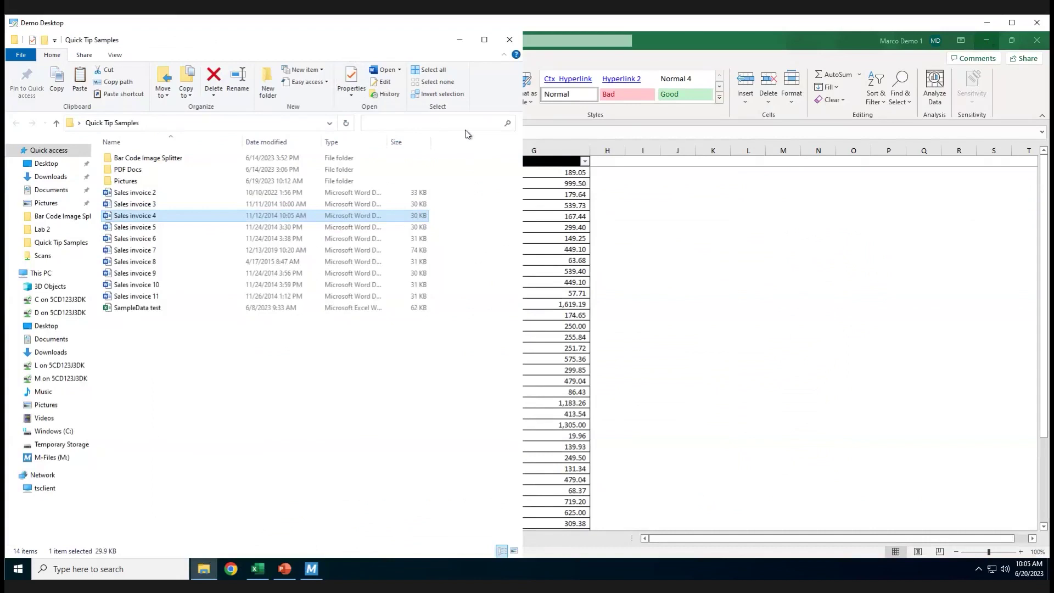
Step: Maximize the Quick Tip Samples folder window and open its Pictures folder
left_click_drag(134, 43, 665, 135)
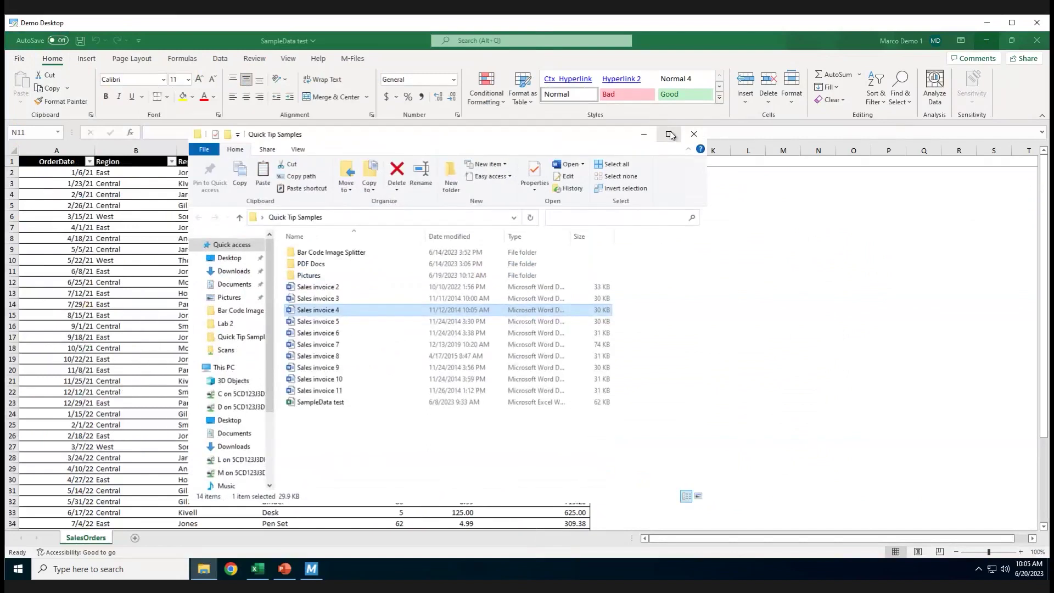
left_click(667, 134)
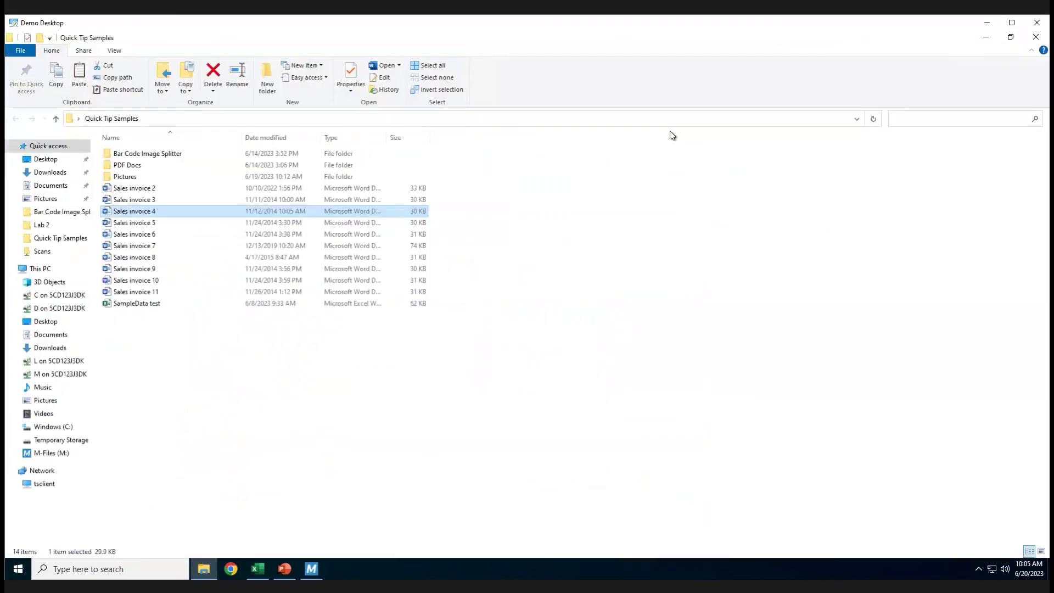
double_click(116, 178)
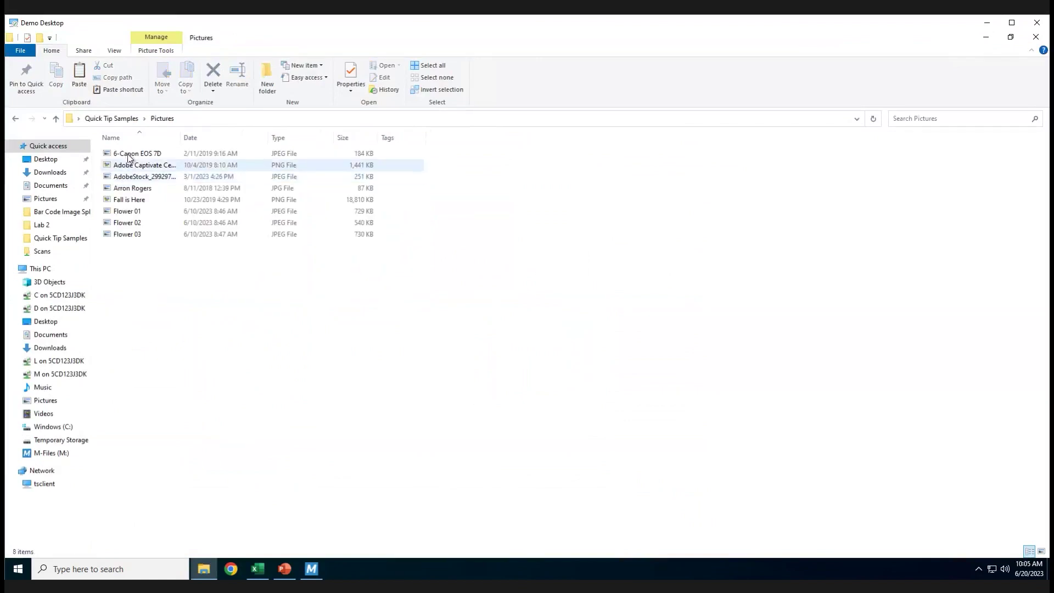
Step: Add the first three pictures, from 6-Canon EOS 7D to AdobeStock_299297541, to M-Files together, skipping the conversion to searchable PDF
left_click(132, 157)
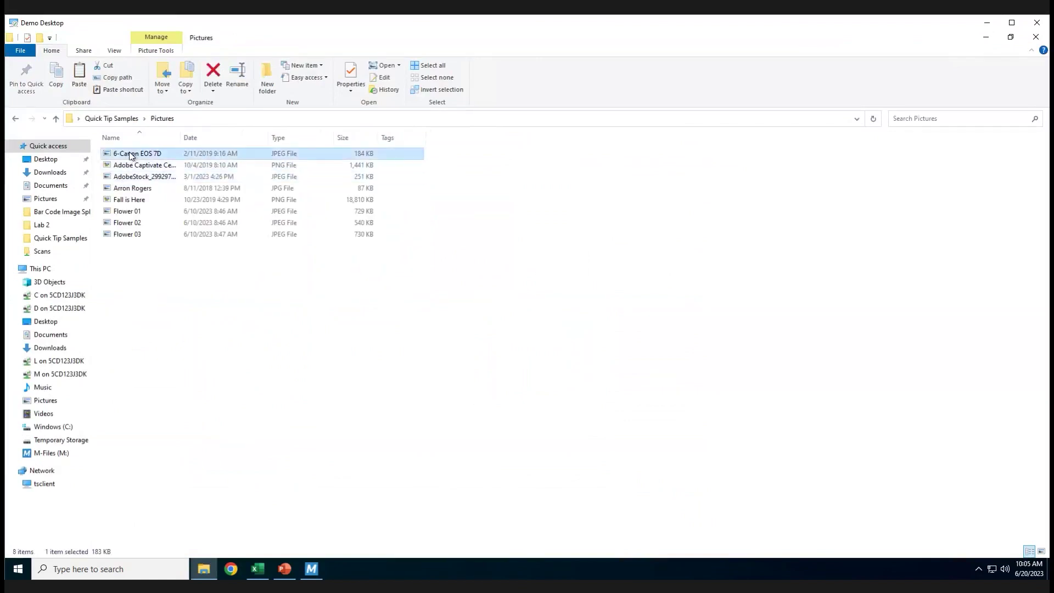
left_click(122, 179, "shift")
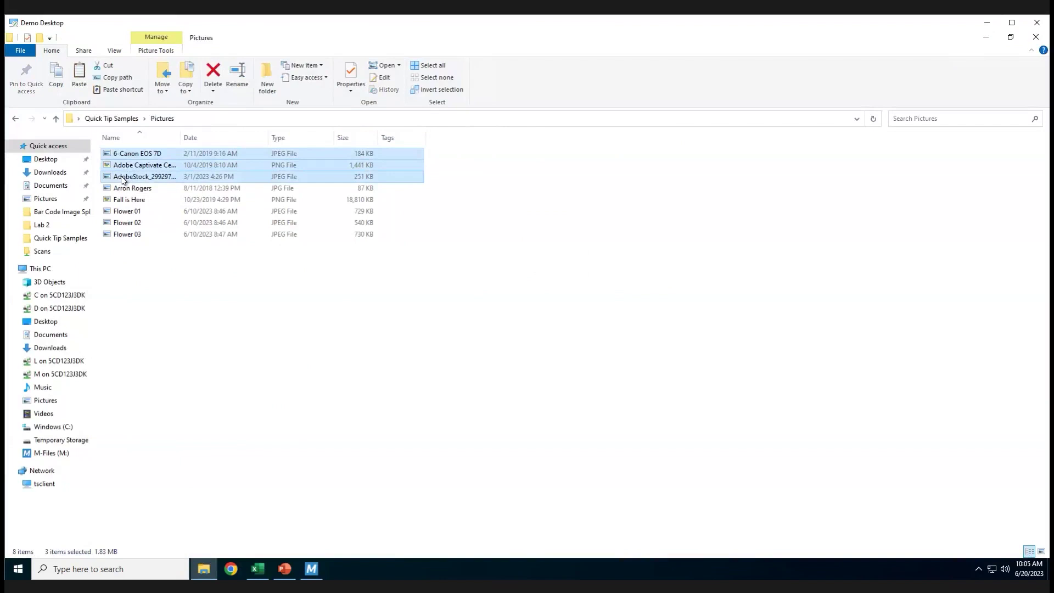
right_click(122, 179)
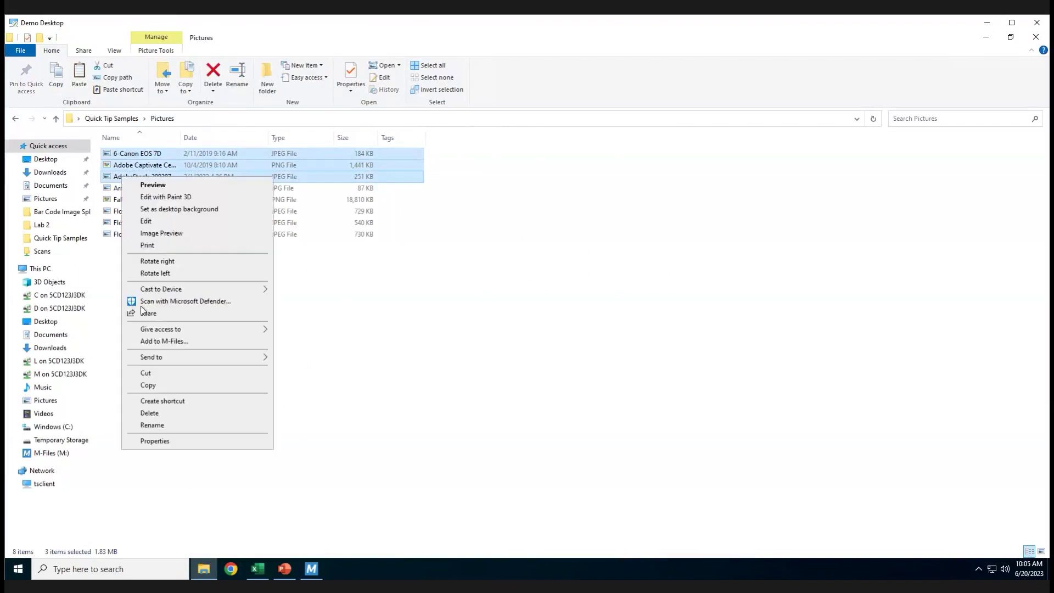
left_click(164, 341)
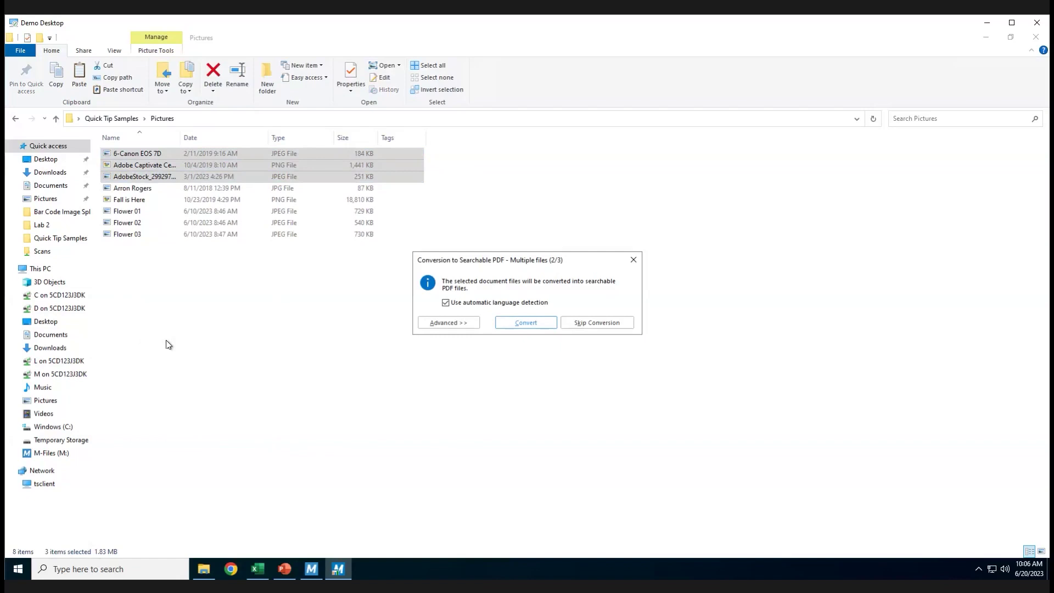
left_click(606, 323)
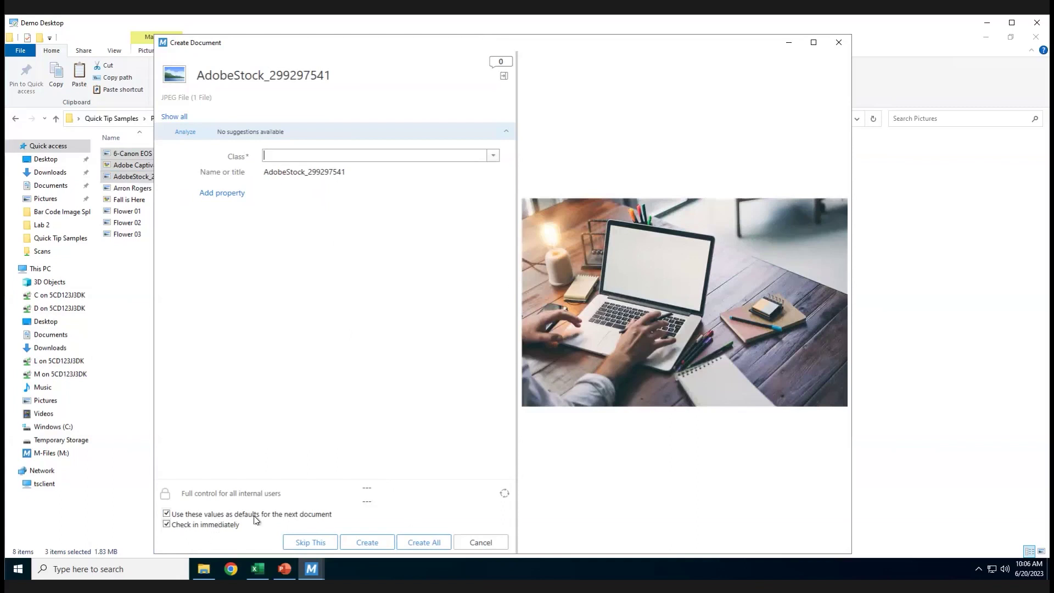
Step: Set the class of AdobeStock_299297541 to Picture and choose the person who took the picture
type("Picture")
key("Return")
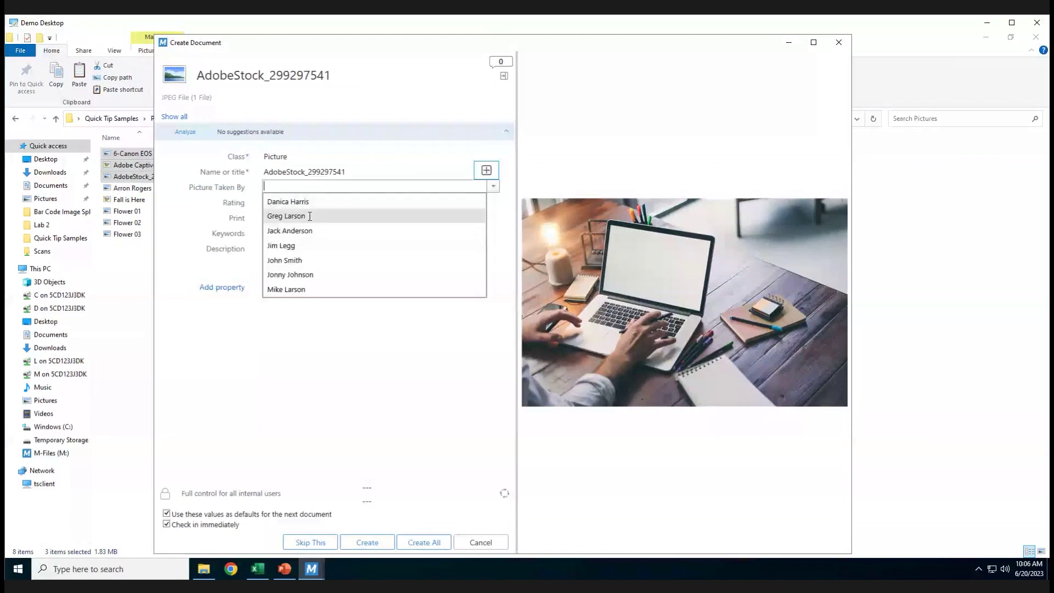
left_click(286, 216)
Step: Enter "computer hands" as the keywords for AdobeStock_299297541 and create the document
left_click(277, 233)
type("computer ")
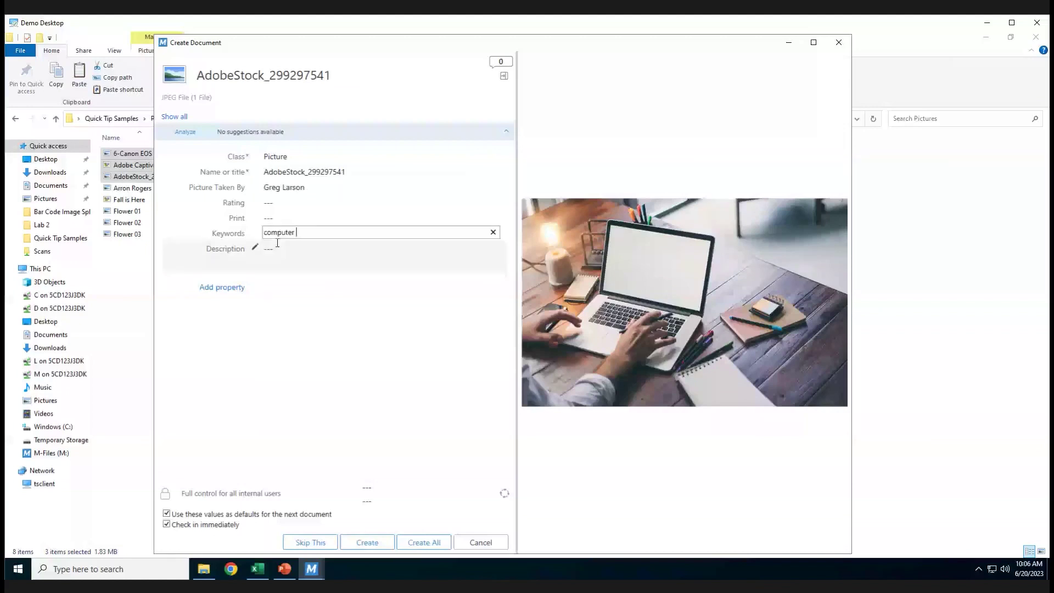
type("hands")
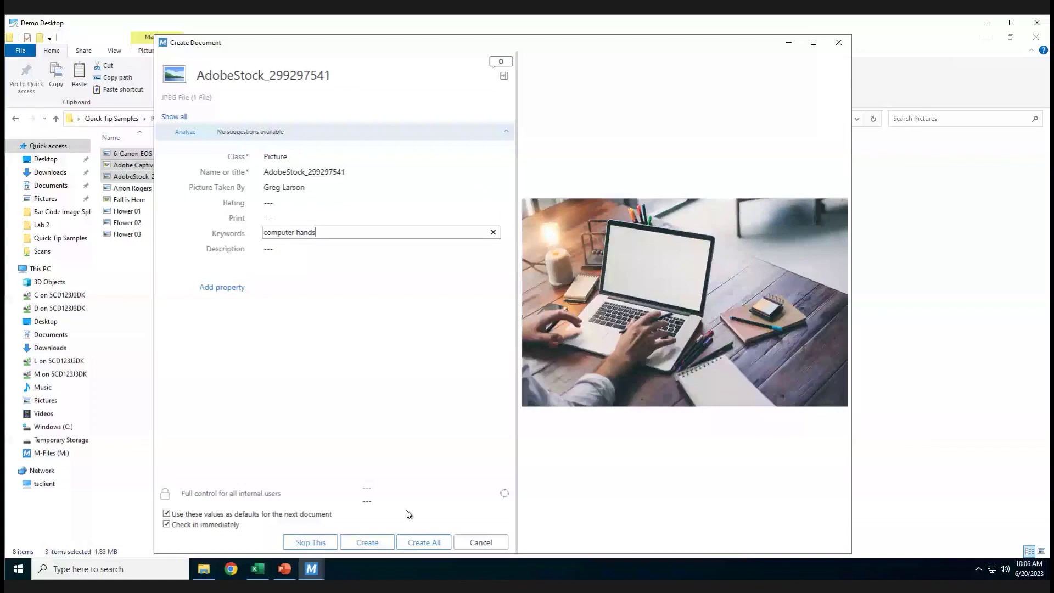
left_click(367, 542)
Step: Set the keywords of the 6-Canon EOS 7D picture to "camera" and create the document
left_click(360, 231)
type("camera")
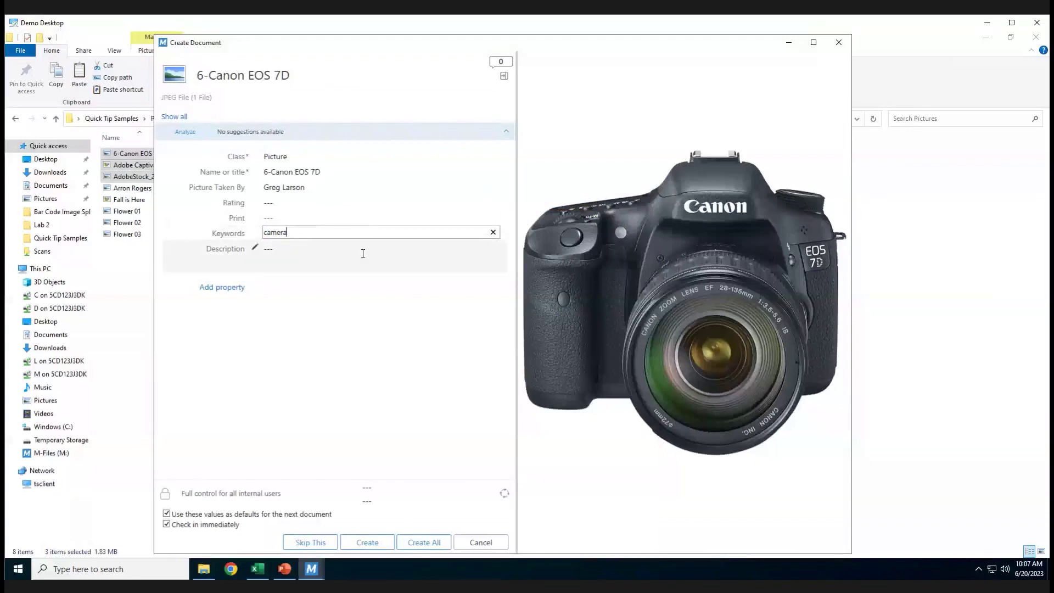
left_click(366, 544)
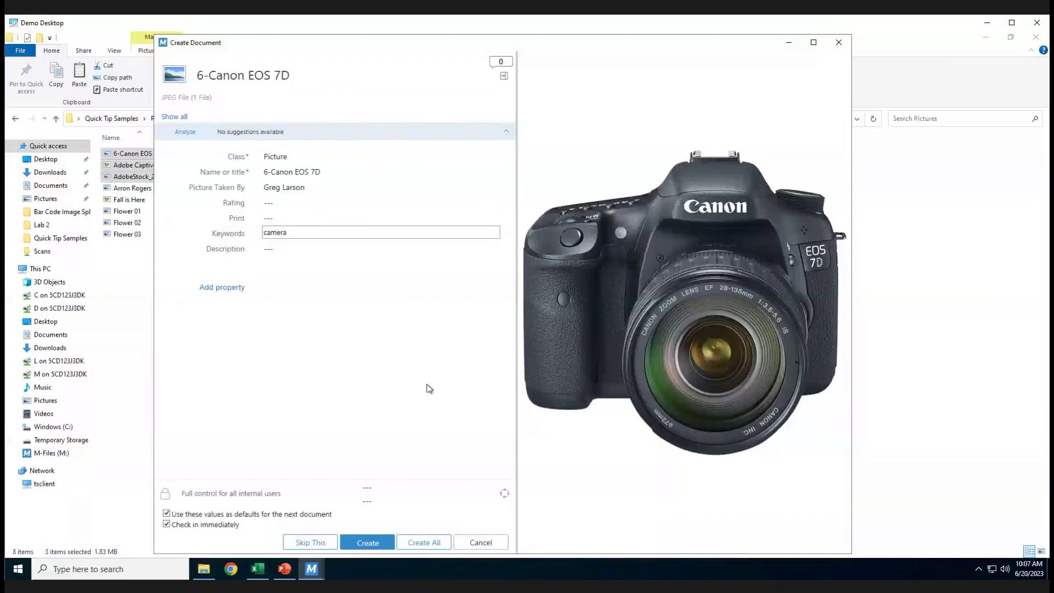
Step: Set the keywords of the Adobe Captivate group photo to "adobe captivate" and create the document
left_click(314, 233)
type("adobe ca")
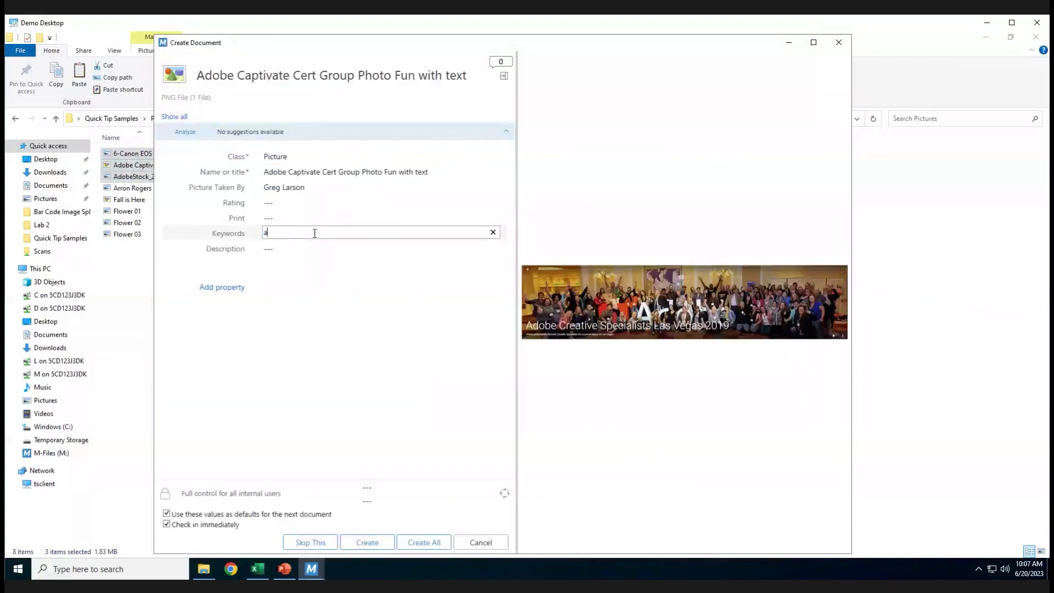
type("ptivate")
left_click(368, 542)
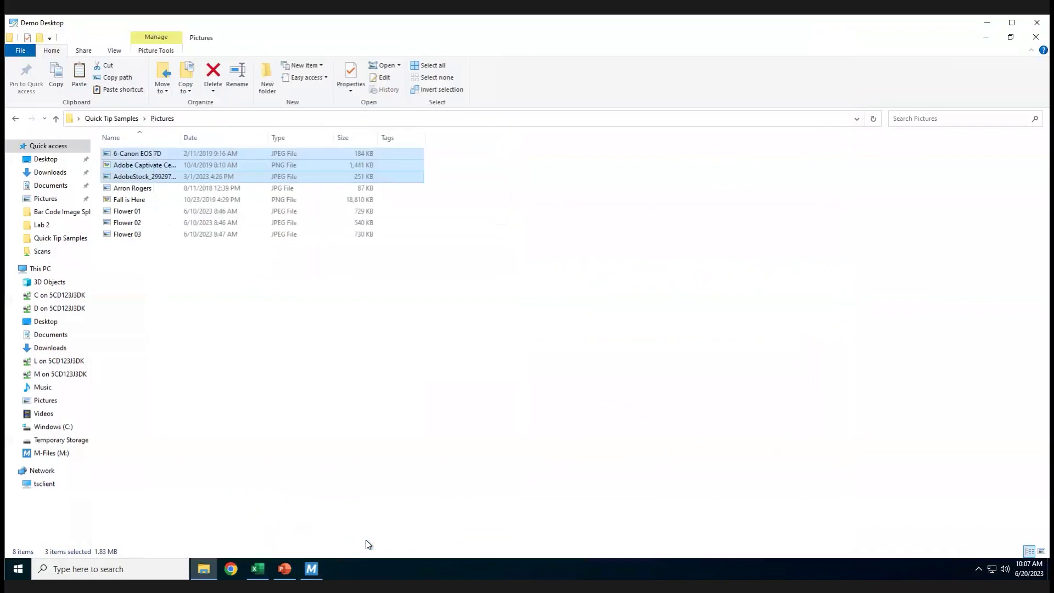
Step: Switch to M-Files and view the metadata of the recently added 6-Canon EOS 7D and AdobeStock_299297541 pictures
left_click(313, 570)
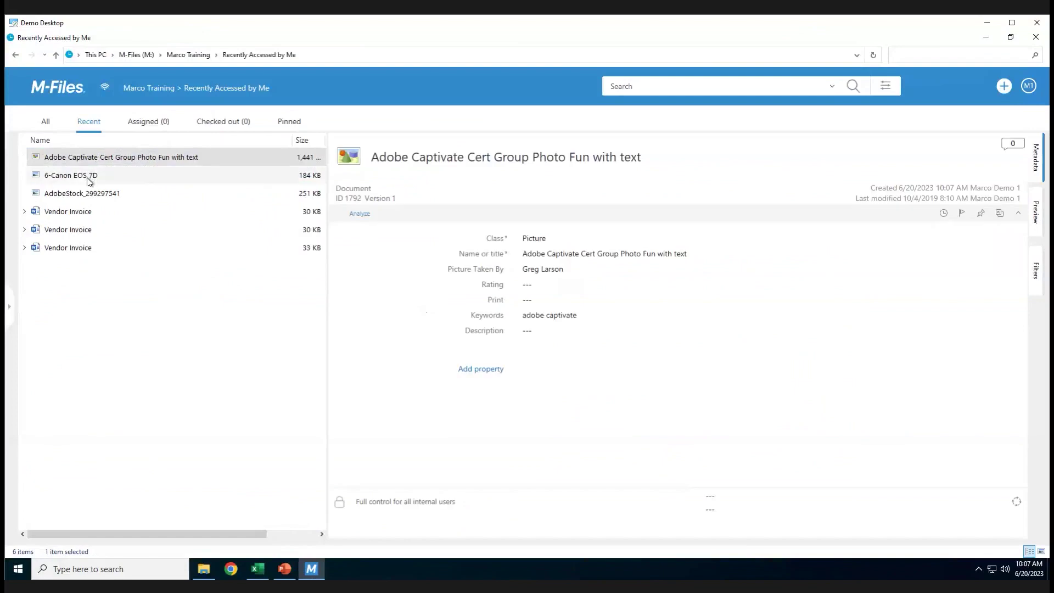
left_click(90, 180)
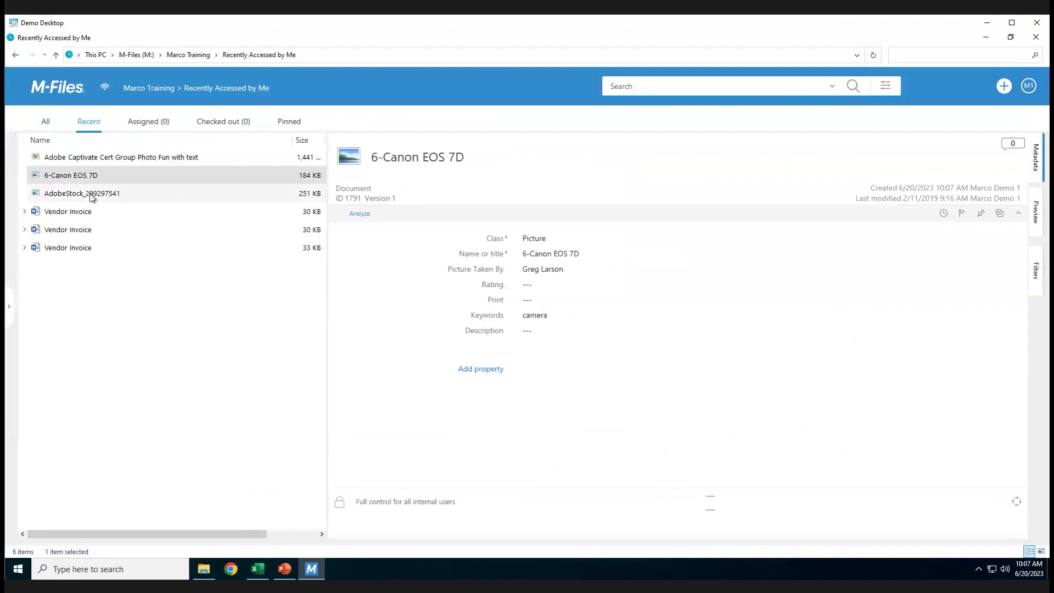
left_click(90, 196)
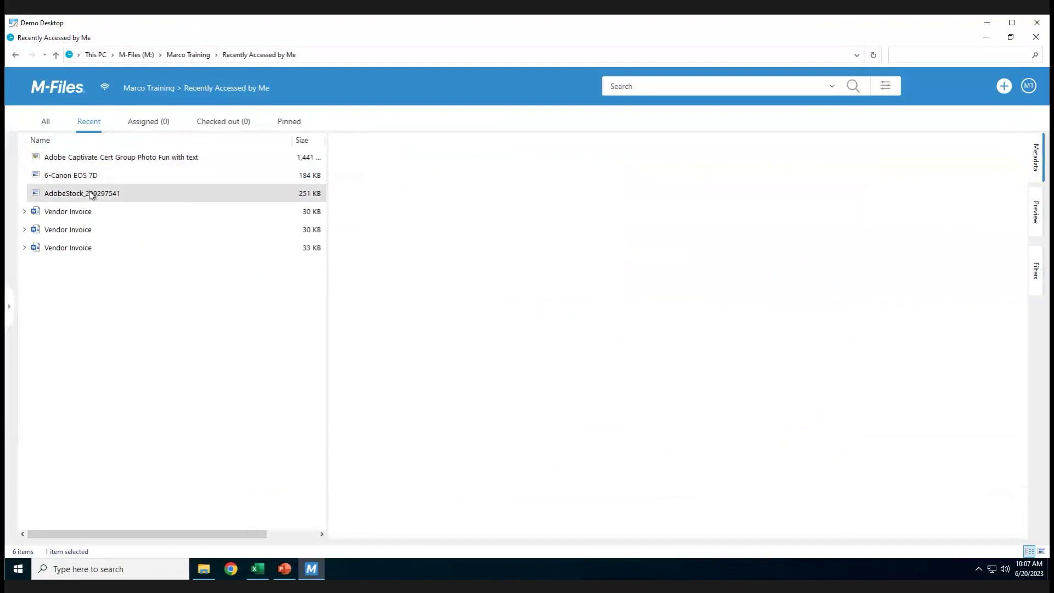
Step: Check the metadata of the 6-Canon EOS 7D picture and the Adobe Captivate group photo
left_click(88, 176)
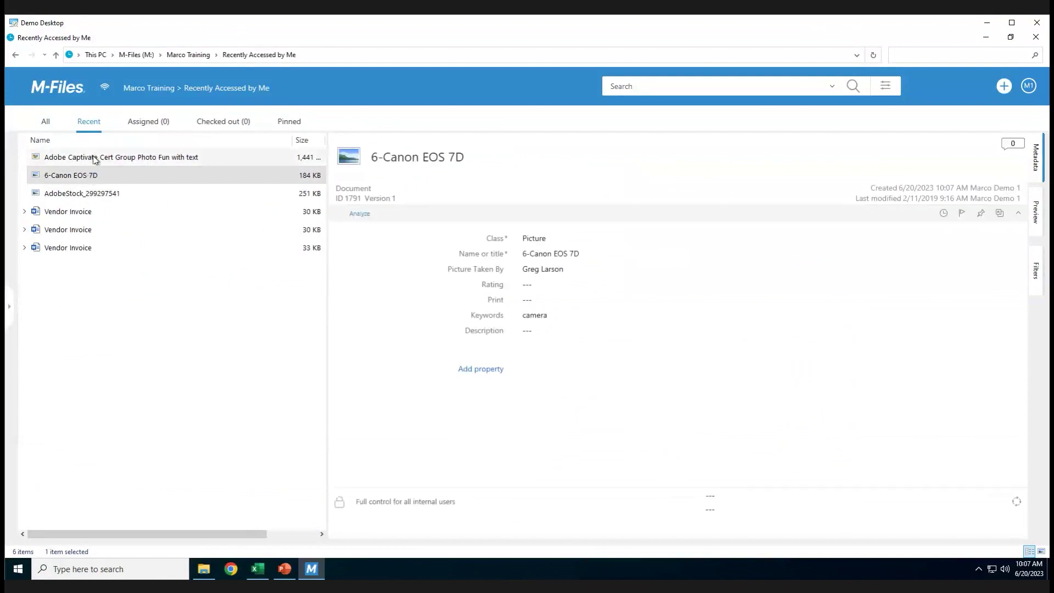
left_click(94, 158)
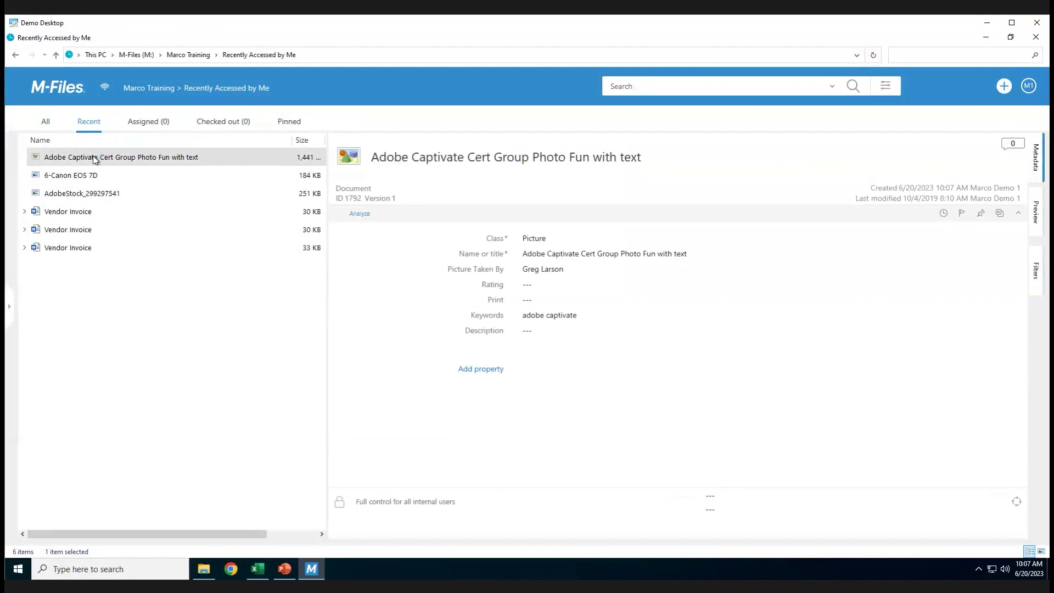
Step: Return to the Pictures folder, add Flower 01 to Flower 03 to M-Files together and set their class to Picture
left_click(991, 38)
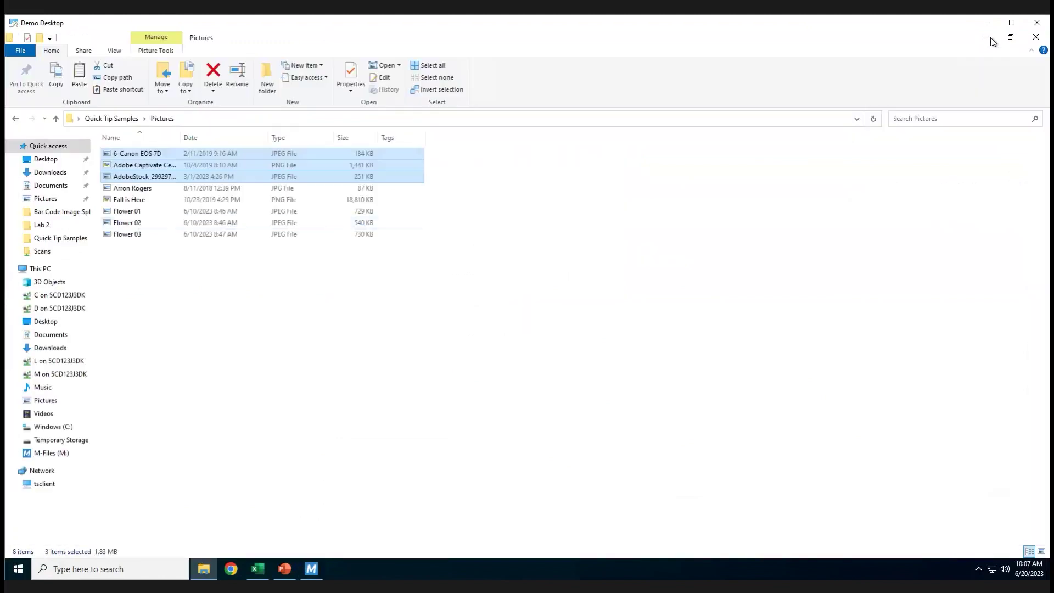
left_click(134, 214)
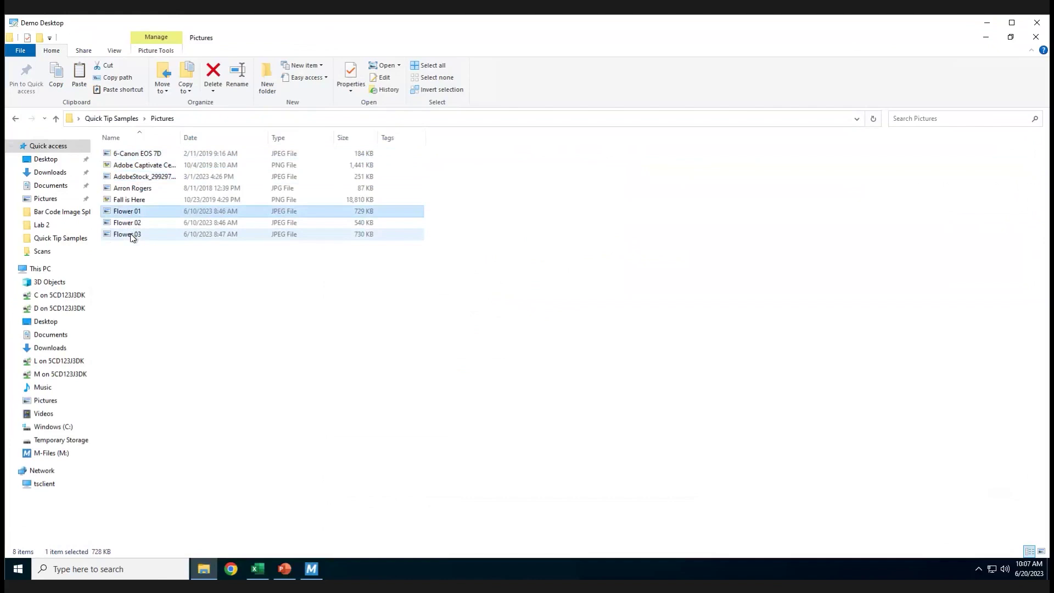
left_click(132, 237, "shift")
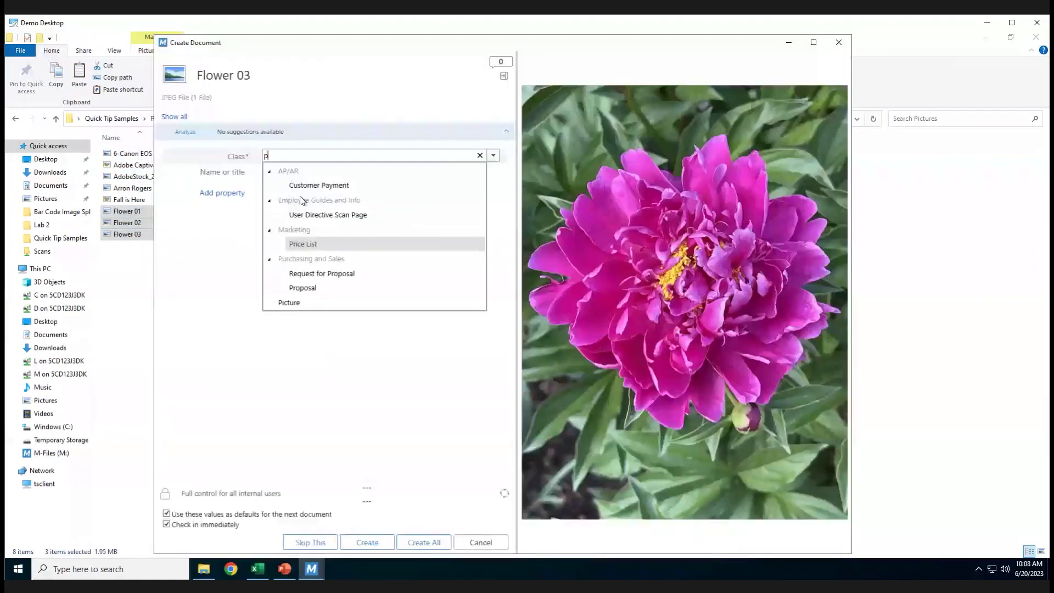
left_click(300, 302)
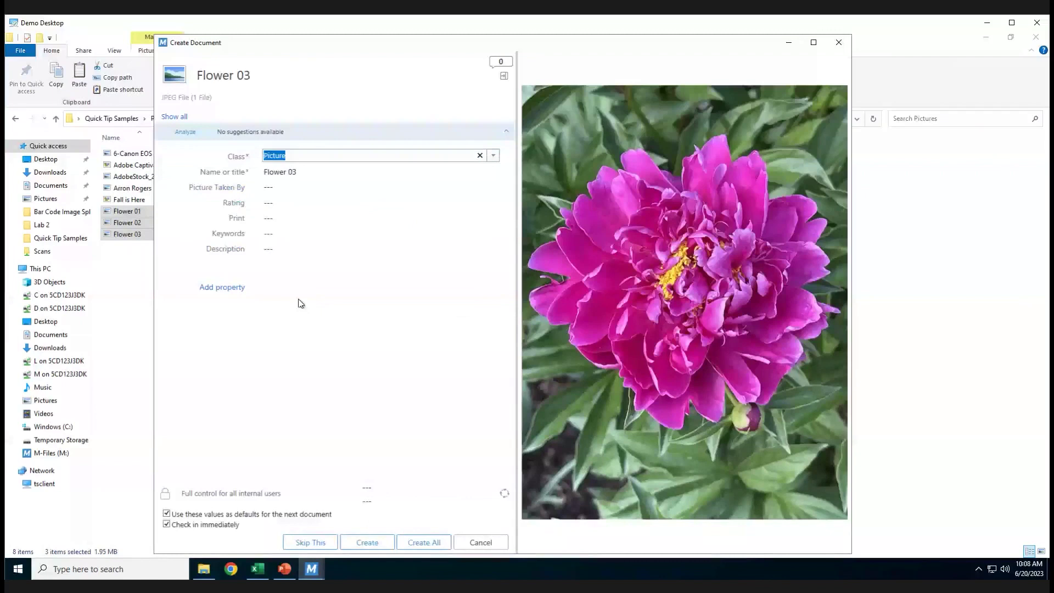
Step: Fill in the photographer's name under Picture Taken By, set the keywords to "flower" and create all three flower documents at once
key("Tab")
key("Tab")
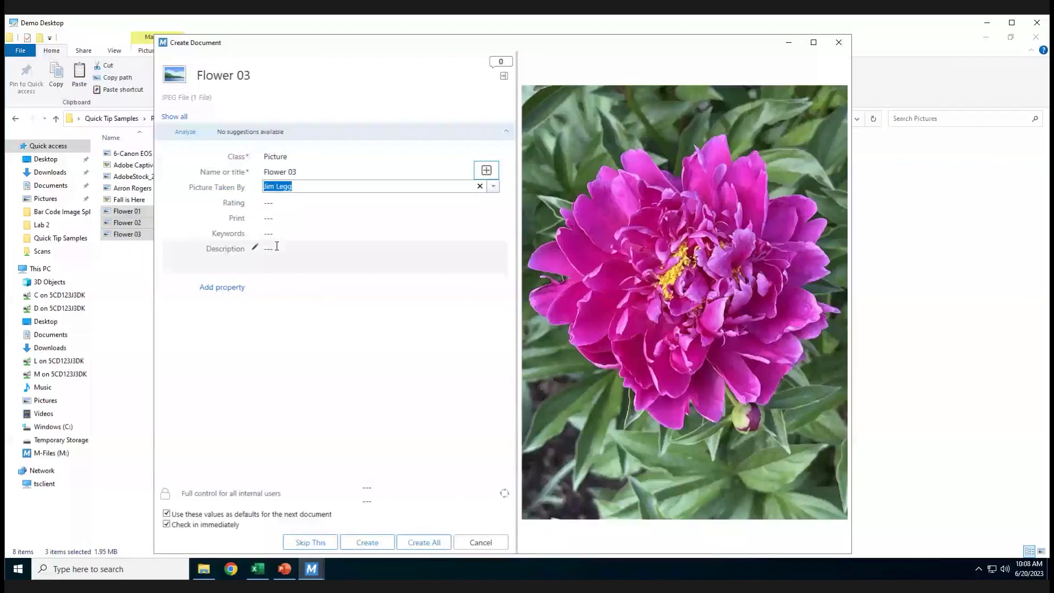
key("Tab")
key("Tab")
key("Tab")
type("flower")
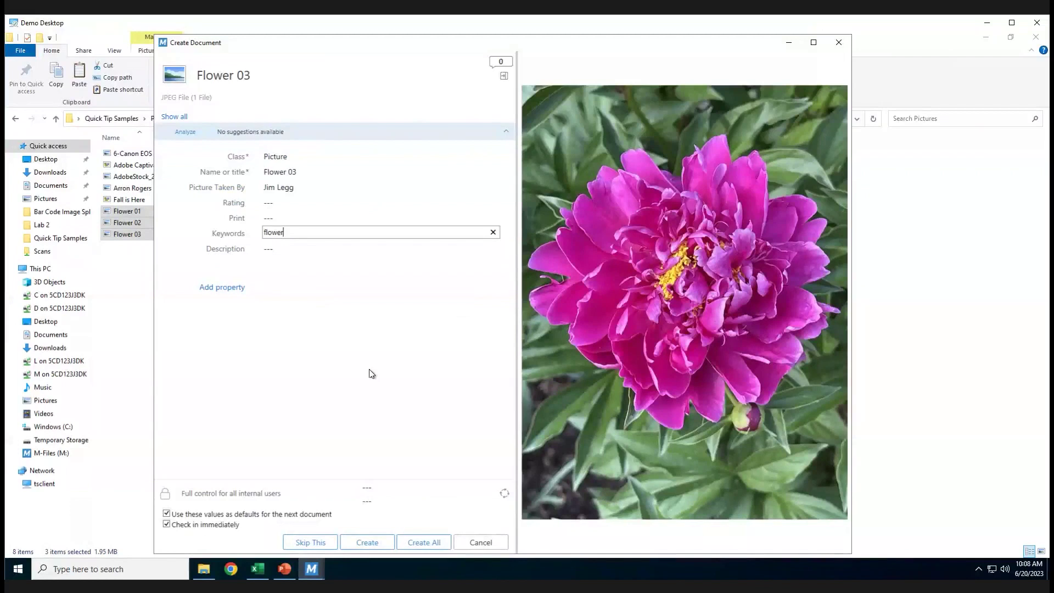
left_click(431, 543)
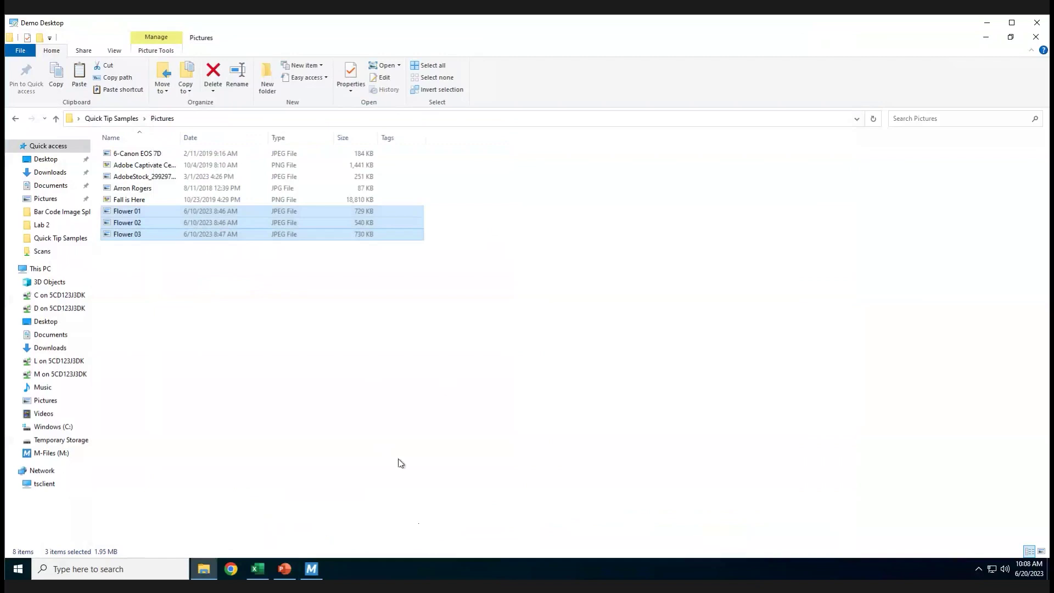
Step: Switch to M-Files and check the metadata of the newly added Flower 02, Flower 01 and Flower 03 pictures
left_click(314, 572)
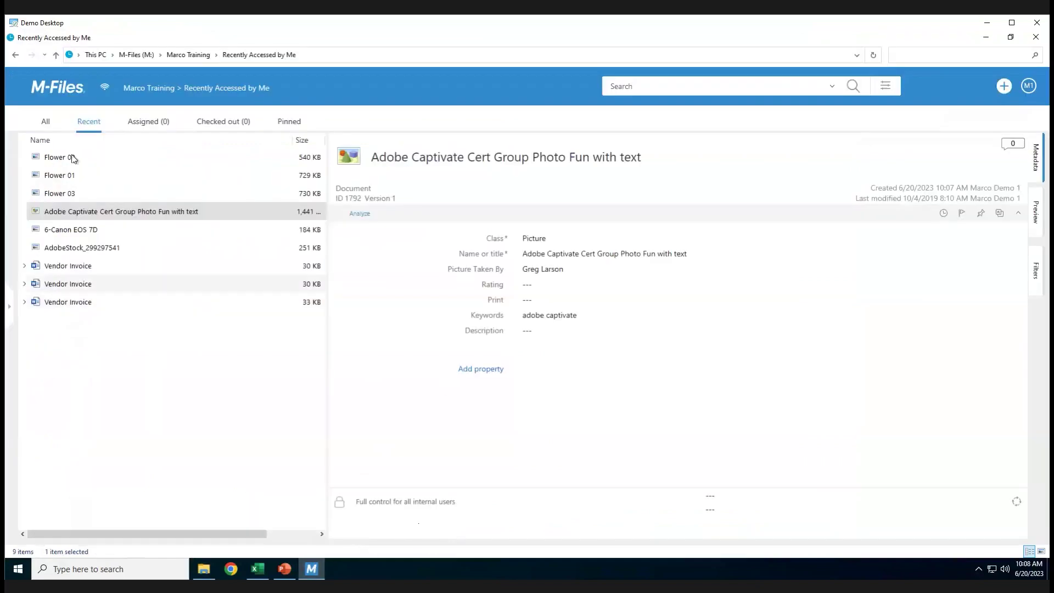
left_click(73, 159)
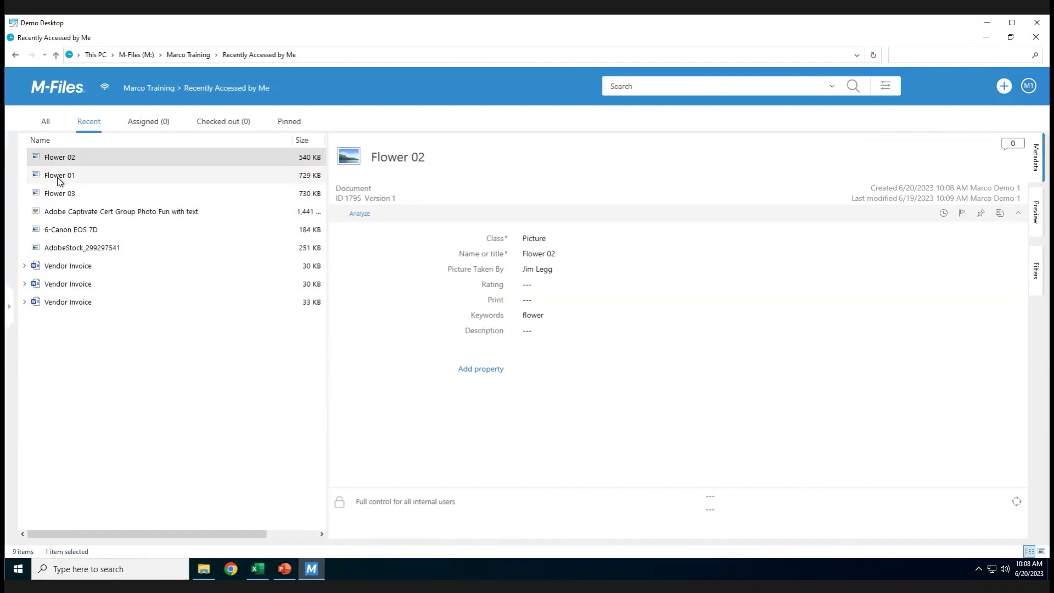
left_click(60, 181)
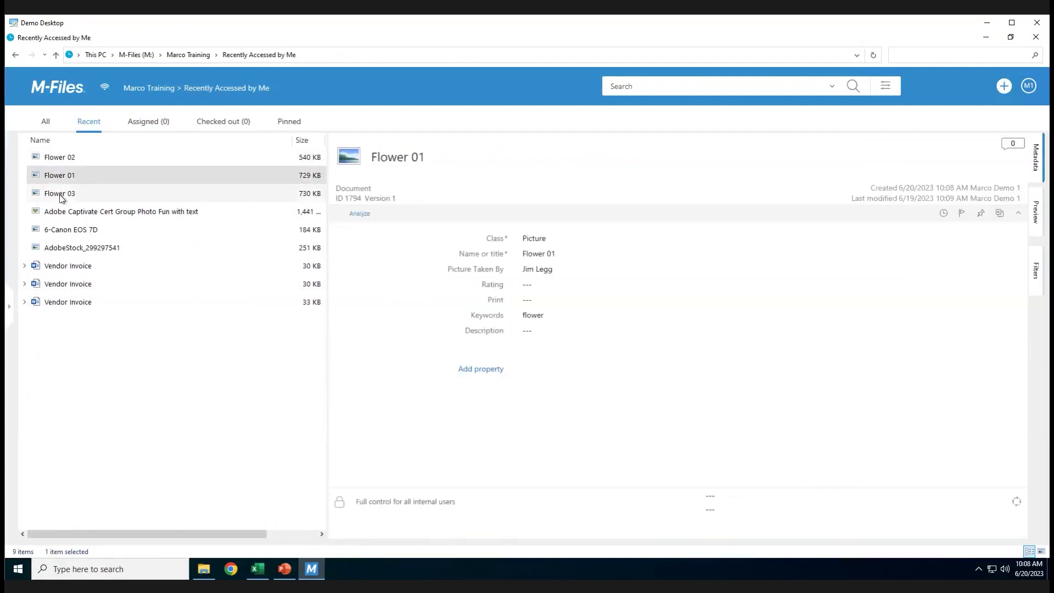
left_click(61, 196)
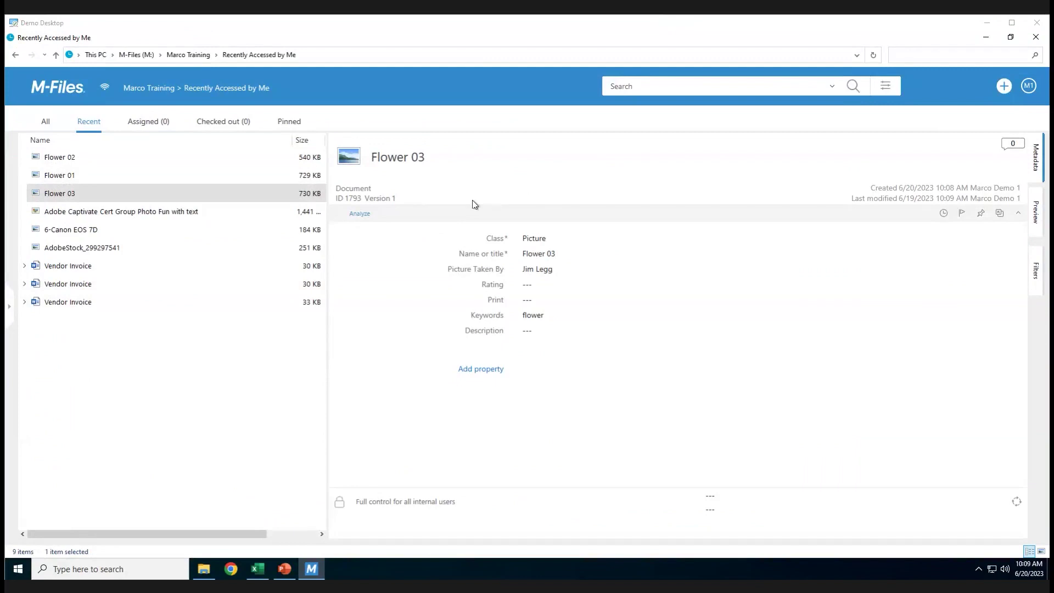
Step: Return to the Quick Tip Samples folder and copy the M-Files Online Brochure PDF from its PDF Docs subfolder
left_click(986, 39)
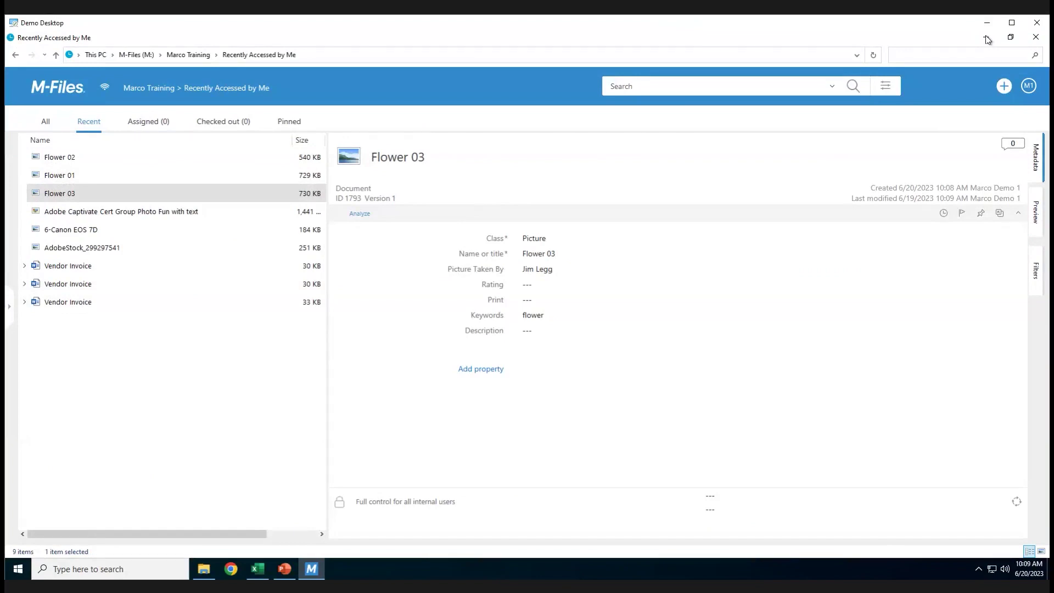
left_click(987, 40)
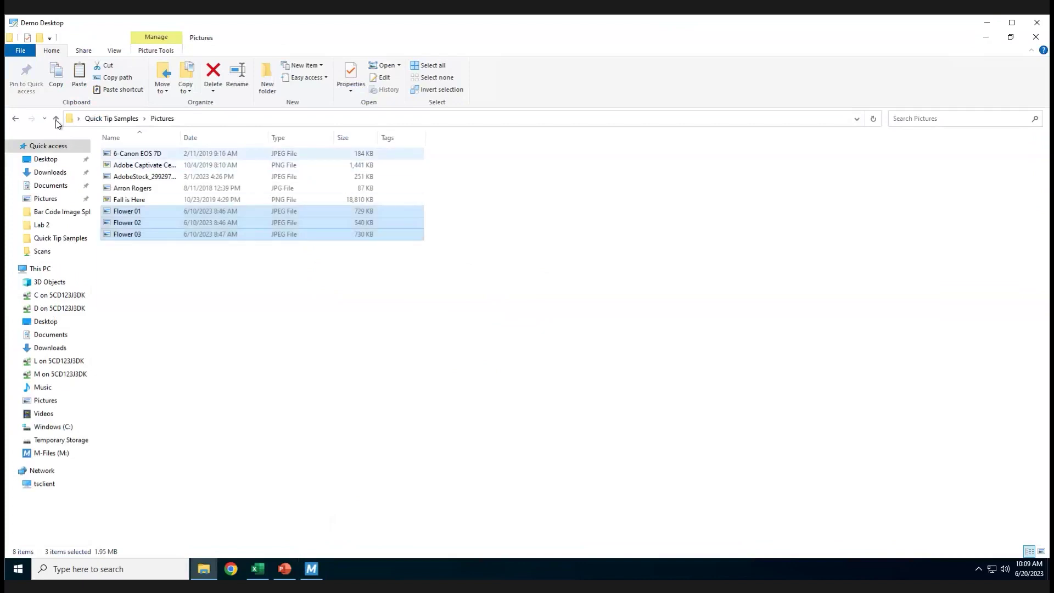
left_click(56, 120)
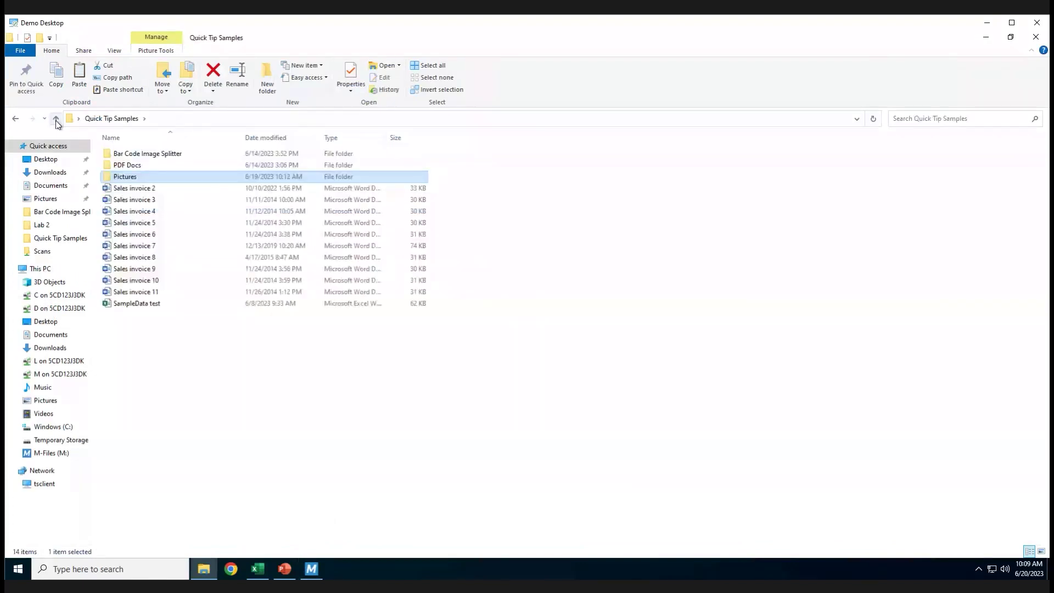
double_click(128, 165)
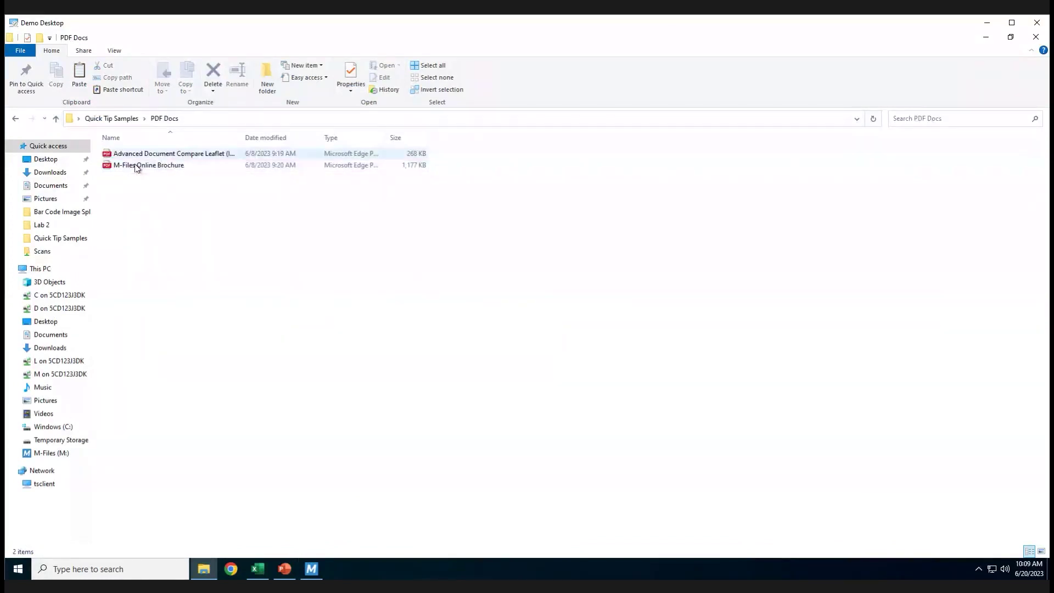
right_click(137, 167)
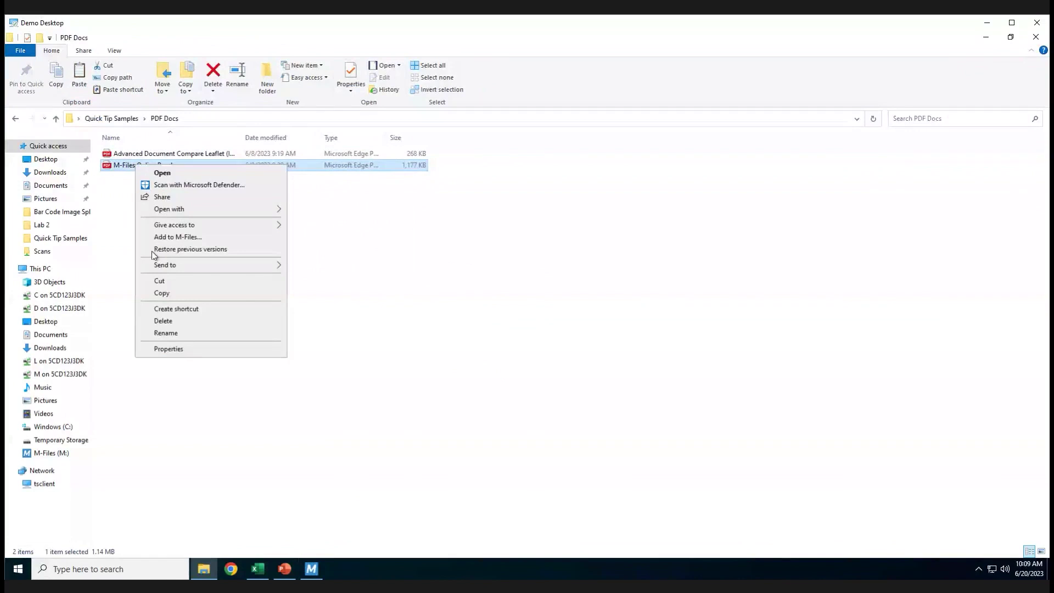
Step: Paste the copied brochure into the Demo1 network folder through its desktop shortcut
left_click(986, 37)
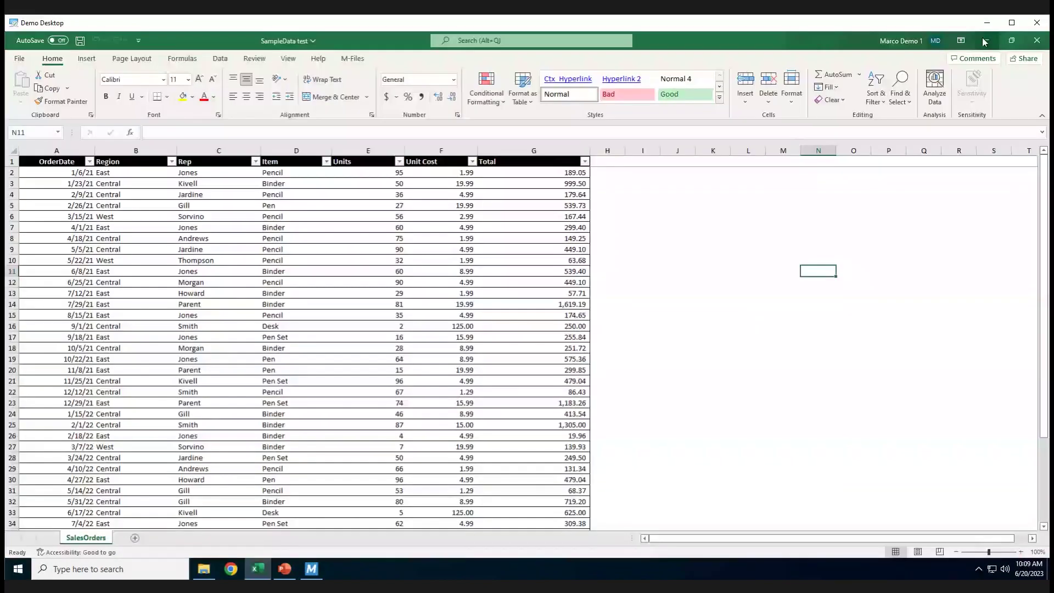
left_click(985, 42)
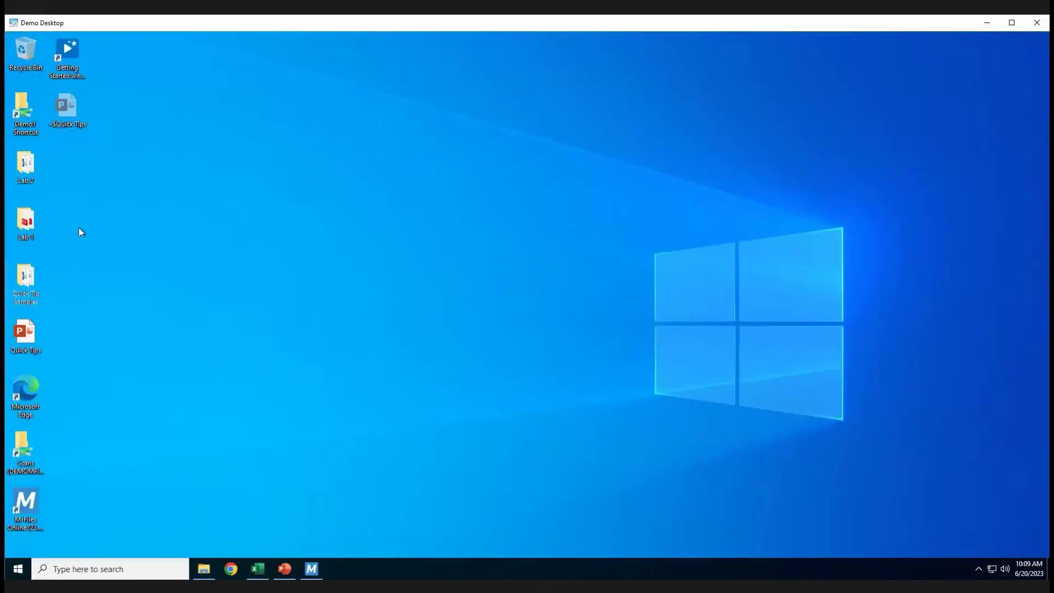
double_click(26, 115)
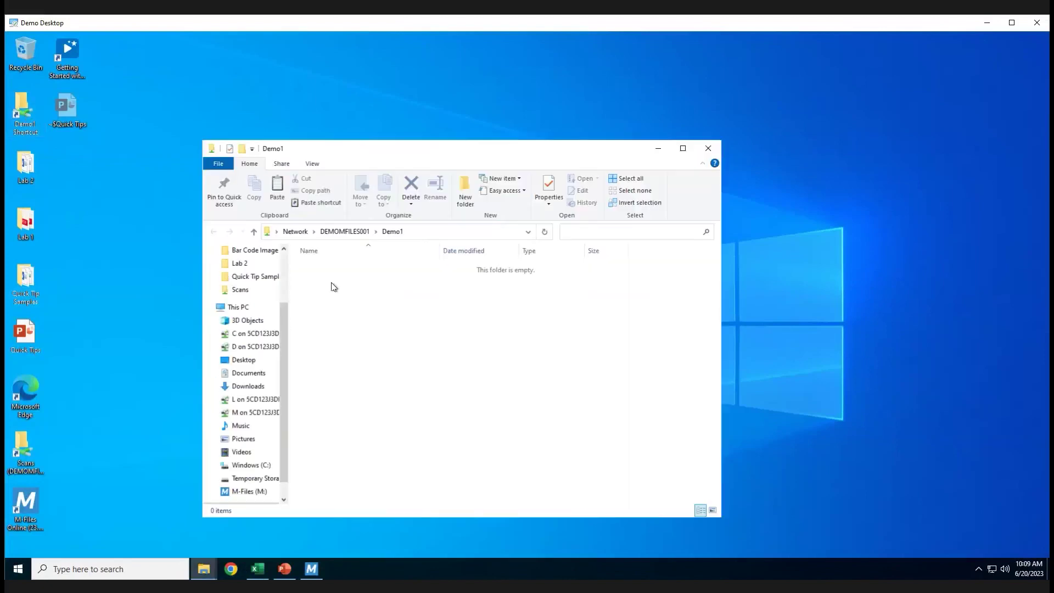
right_click(356, 305)
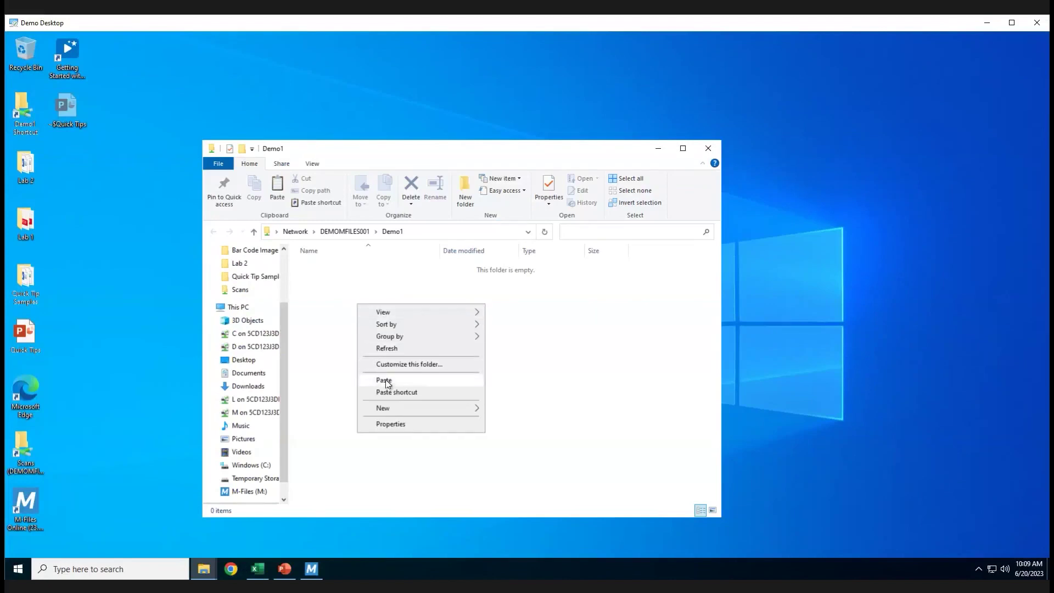
left_click(384, 380)
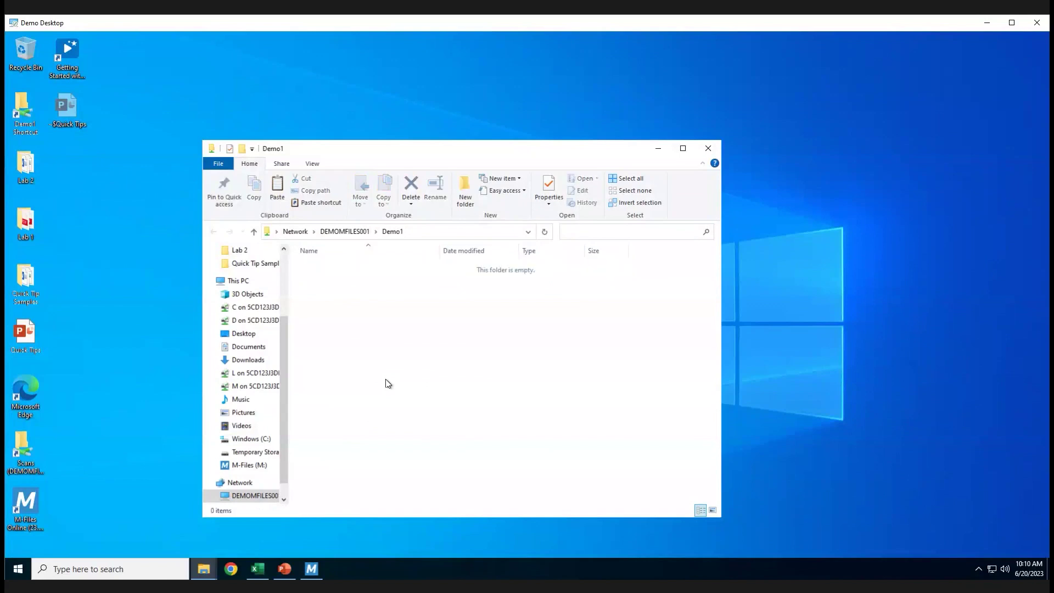
Step: Switch to M-Files and view the vault's home view and the list of recently accessed documents
left_click(313, 574)
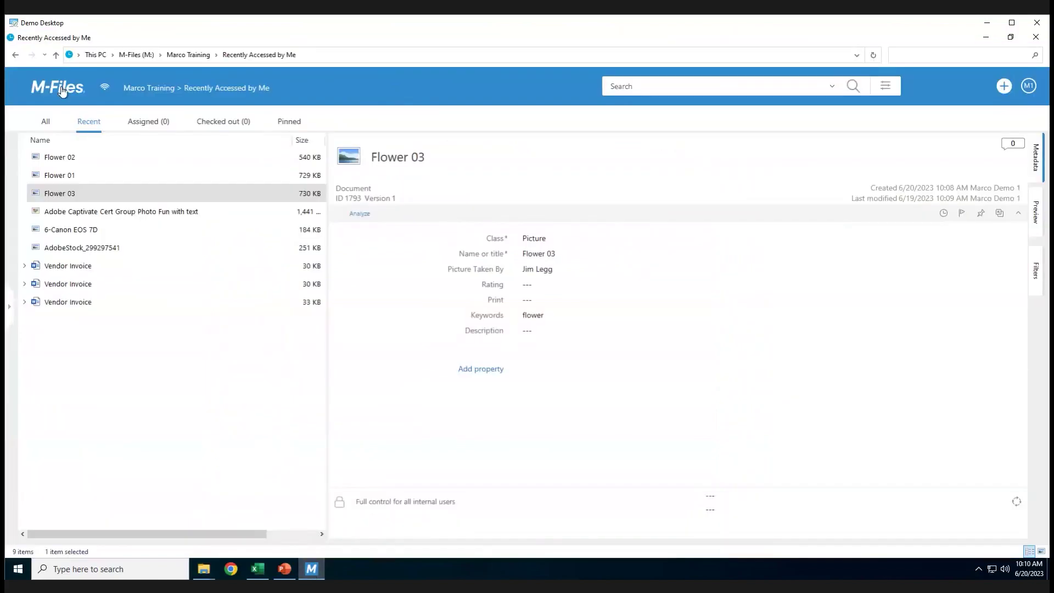
left_click(58, 87)
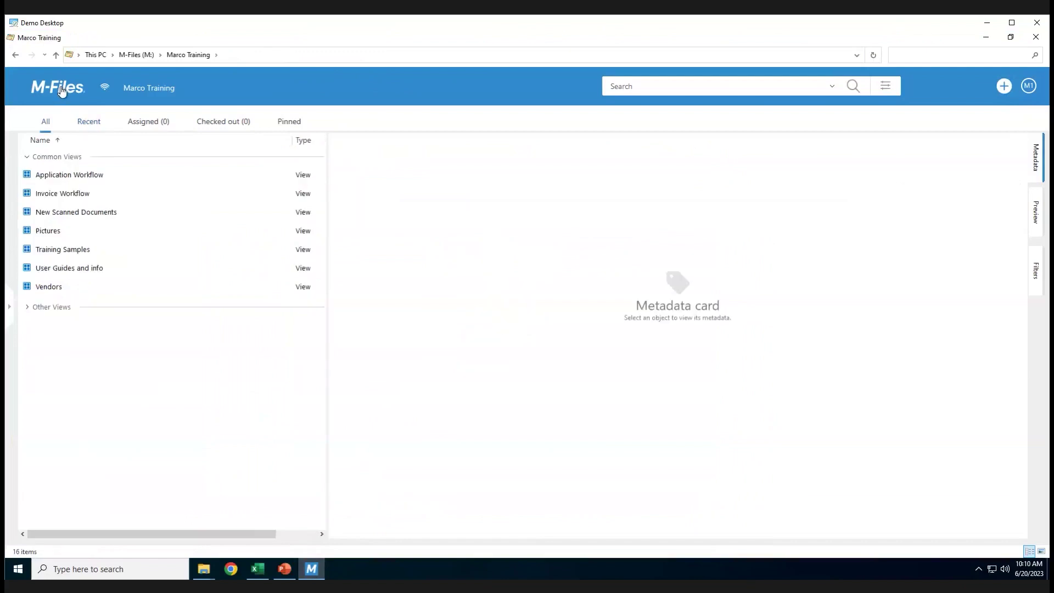
left_click(89, 122)
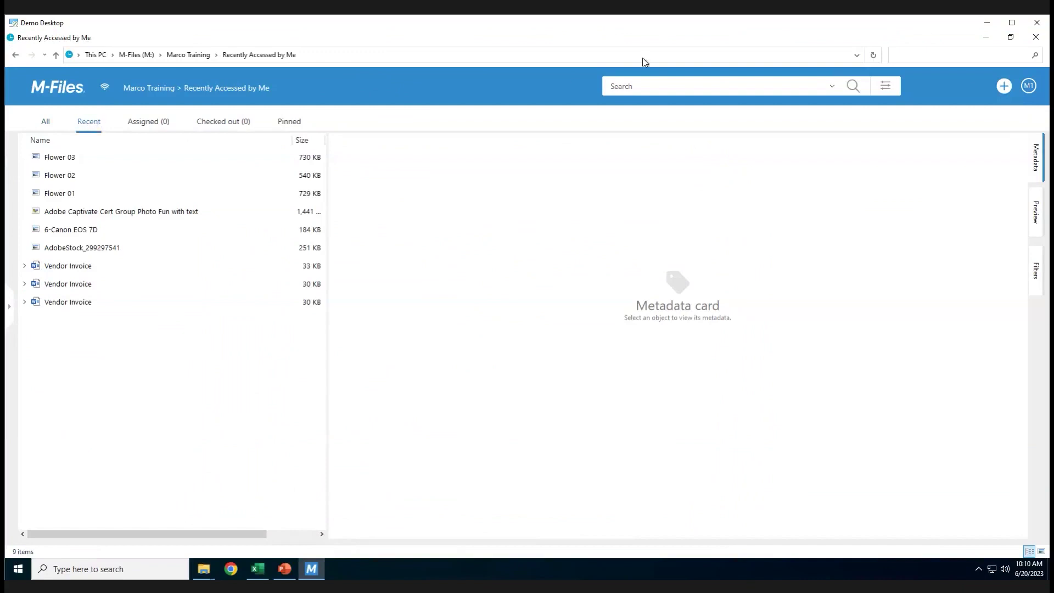
Step: Search the vault for documents whose Class is Brochure or Ad
left_click(884, 86)
left_click(669, 128)
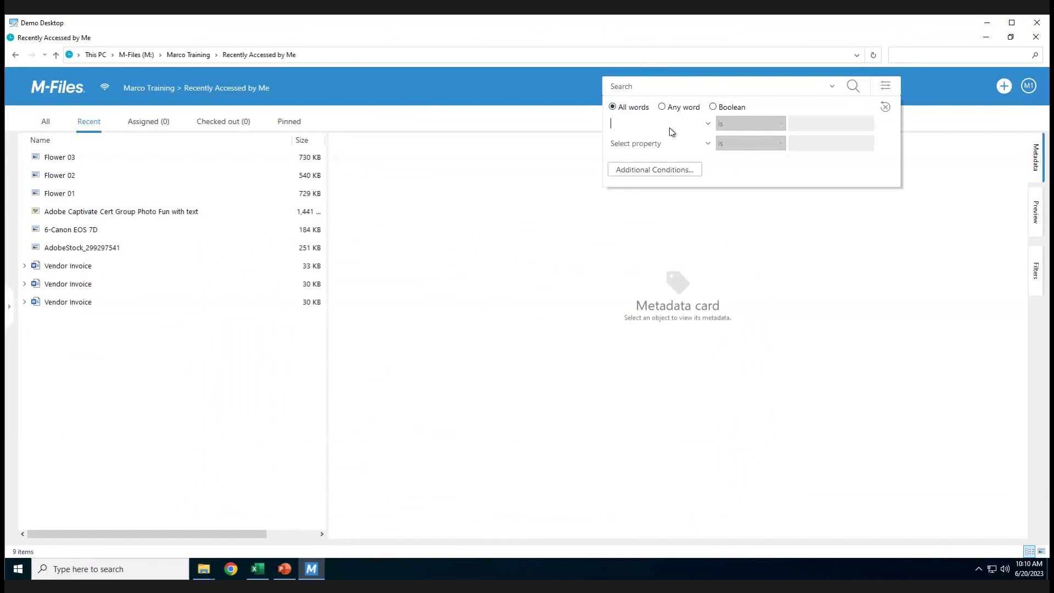
type("Cl")
key("Tab")
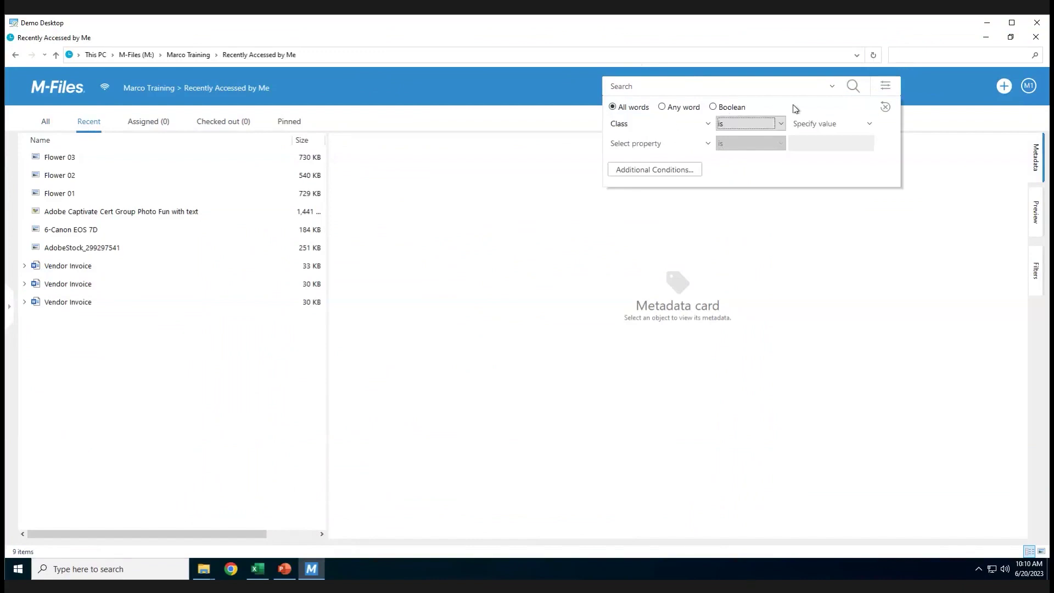
left_click(870, 124)
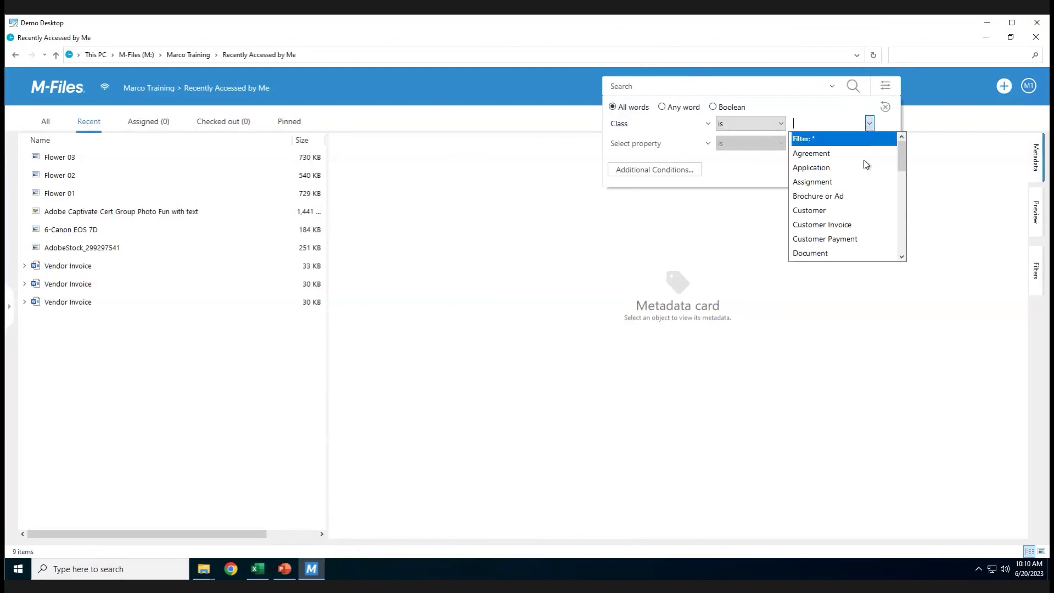
left_click(842, 200)
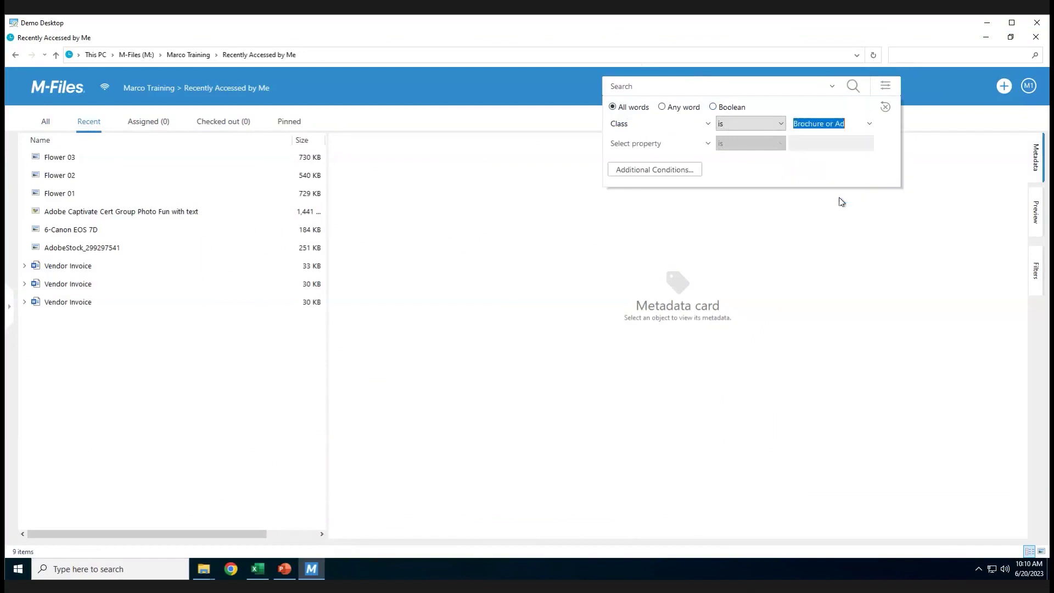
left_click(854, 87)
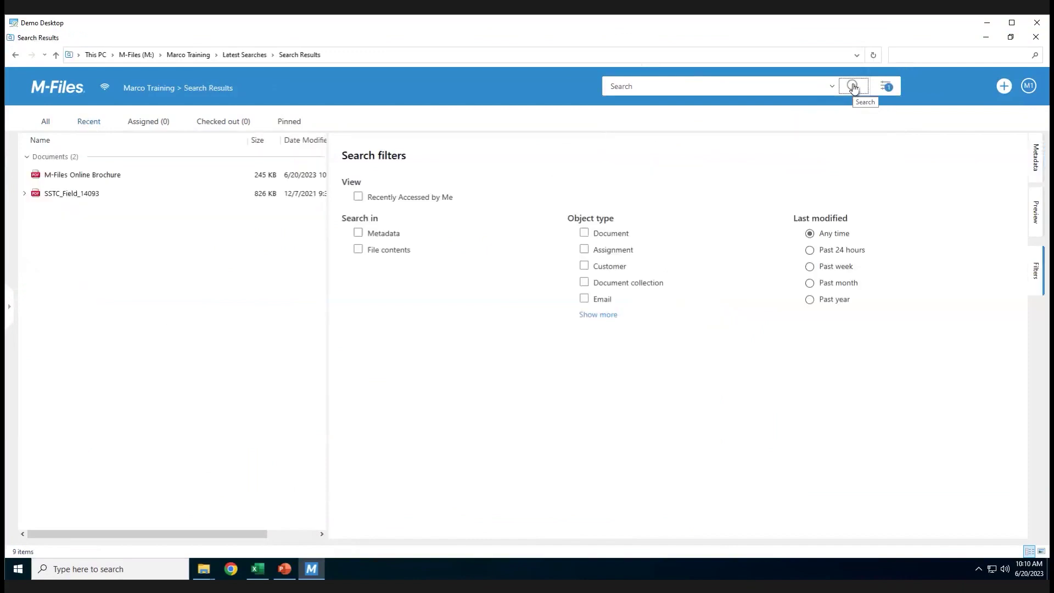
Step: View the metadata and preview of the M-Files Online Brochure, and return to the vault's home view
left_click(80, 177)
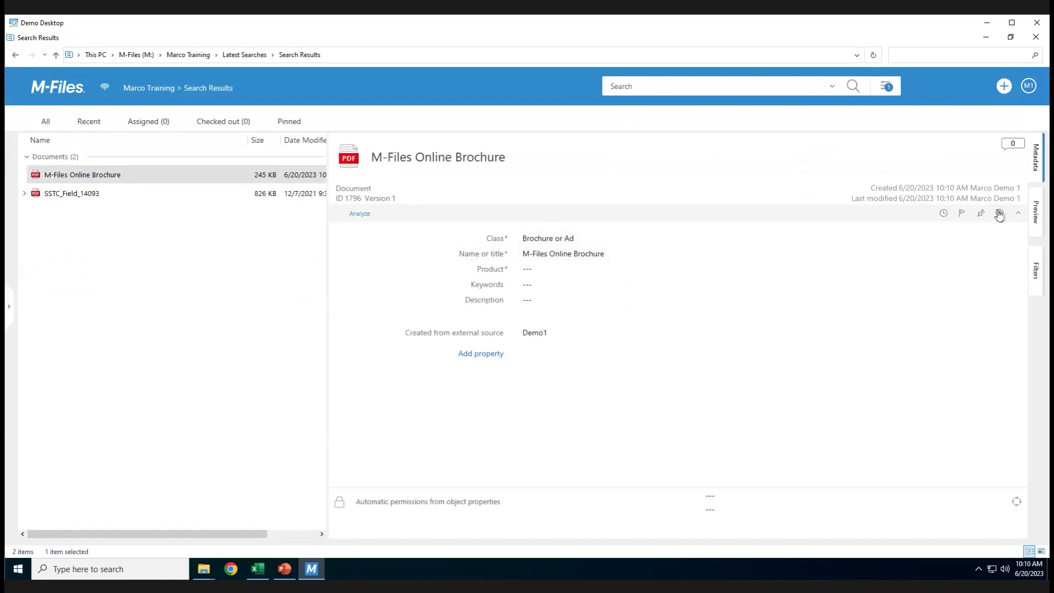
left_click(1035, 217)
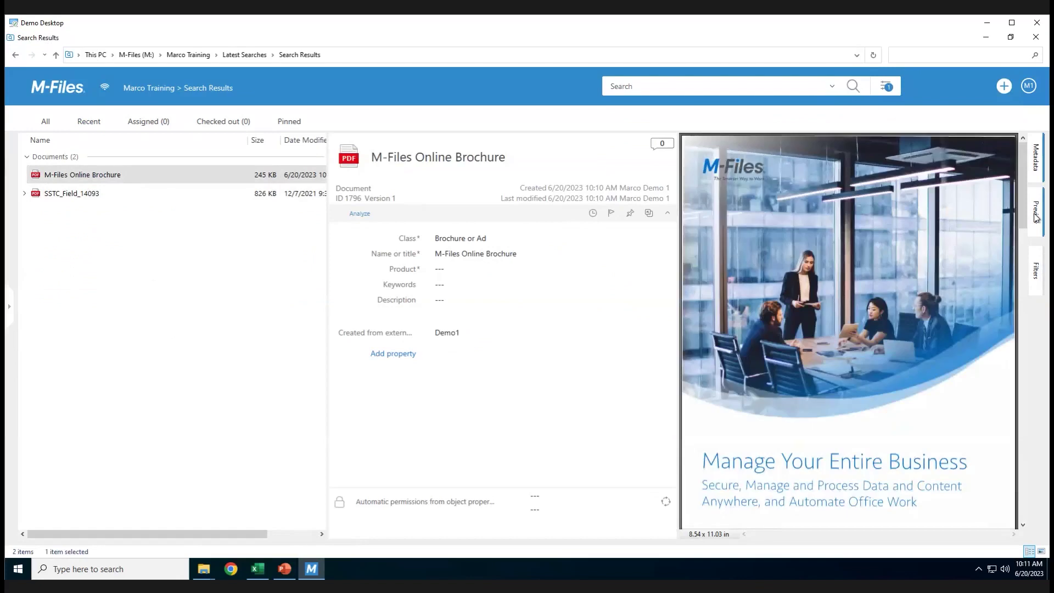
left_click(54, 92)
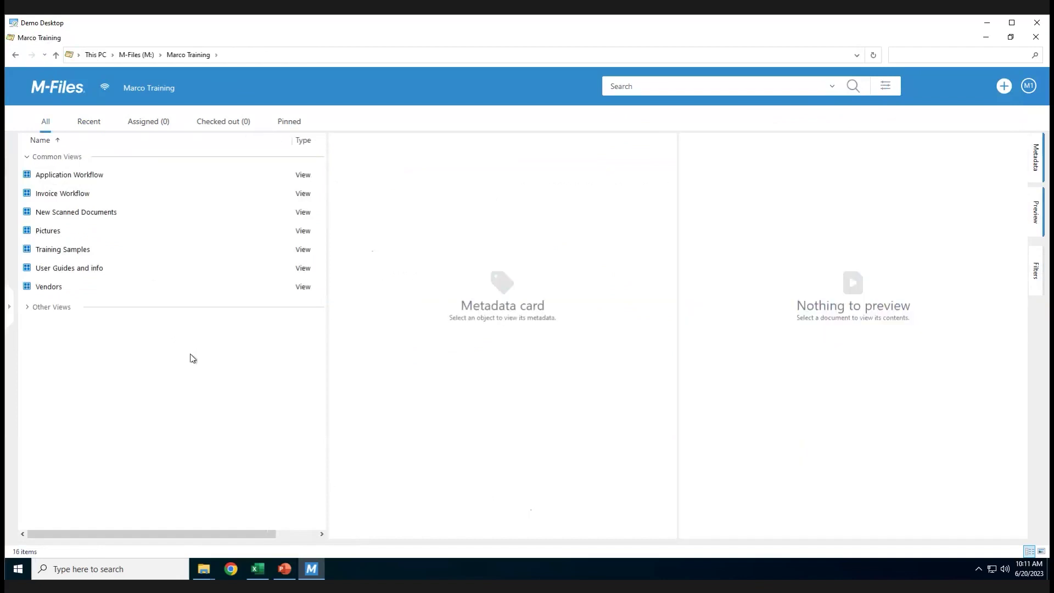
Step: Switch to Excel and save the SampleData test workbook to M-Files as an Excel Workbook with the class Document
left_click(261, 574)
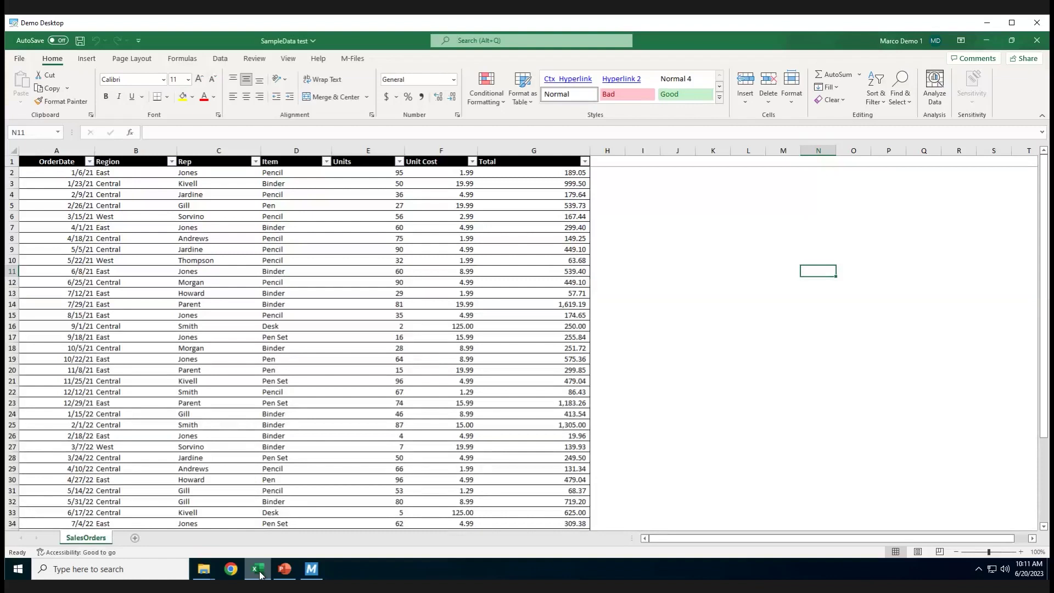
left_click(354, 59)
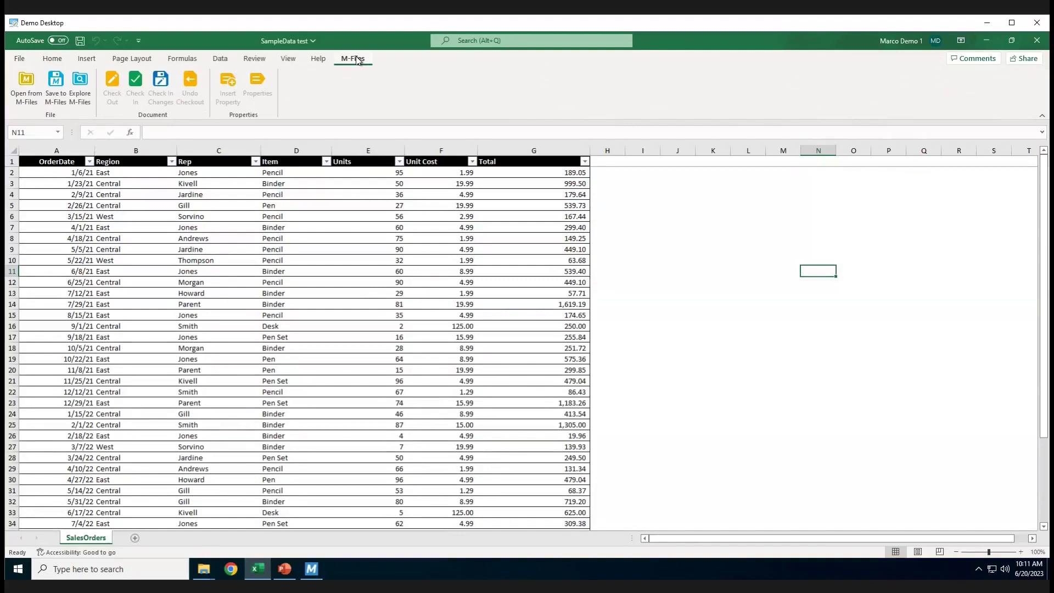
left_click(57, 85)
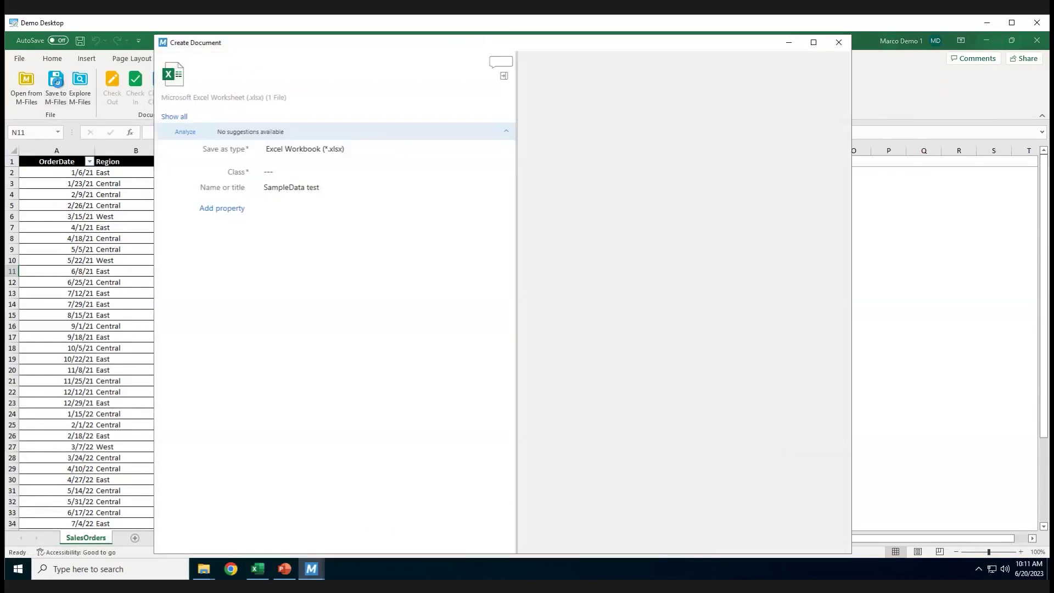
left_click(504, 76)
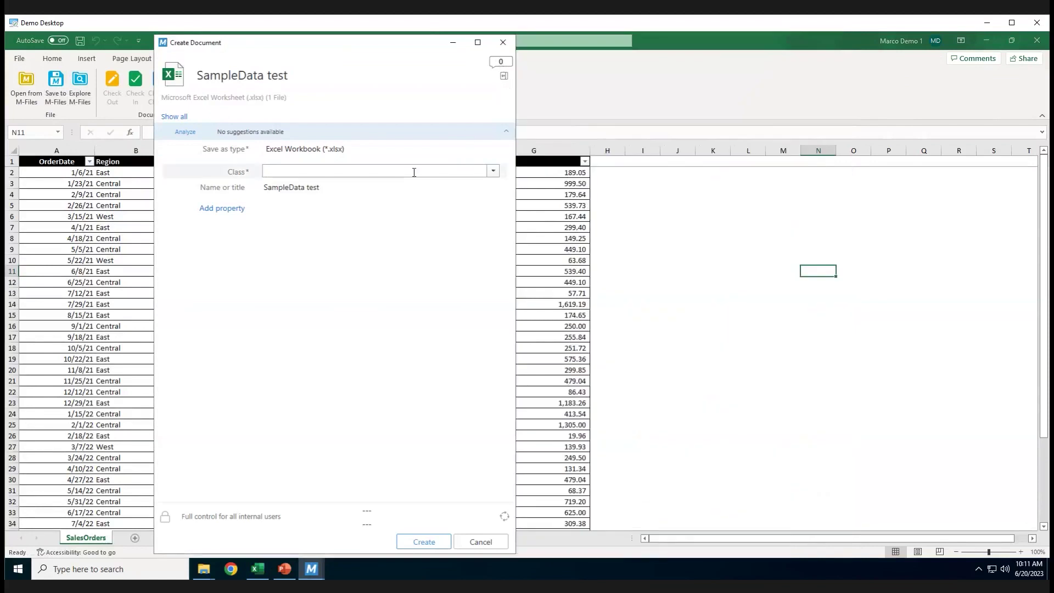
type("do")
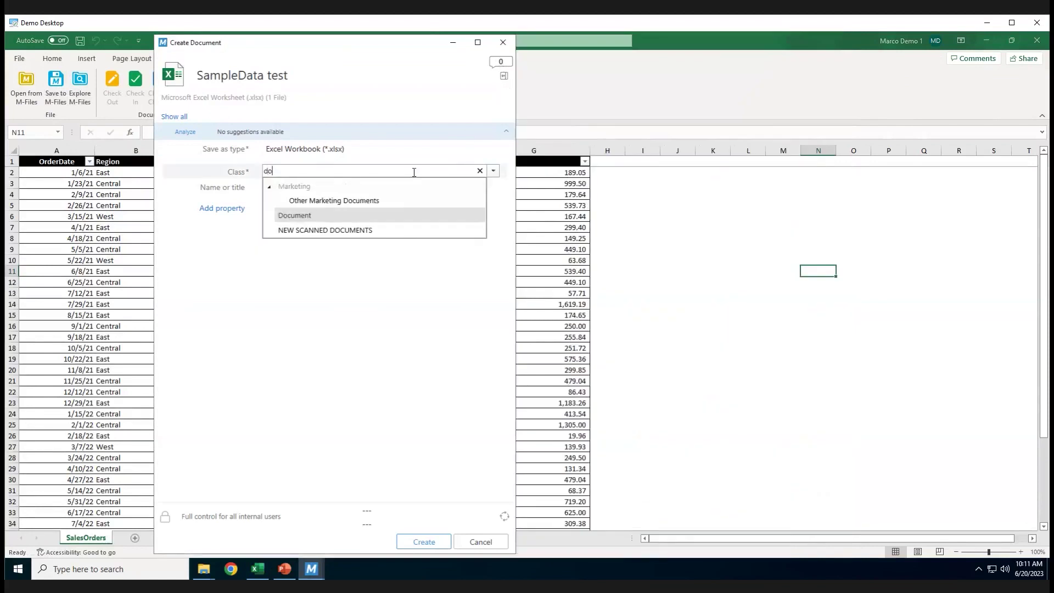
key("Return")
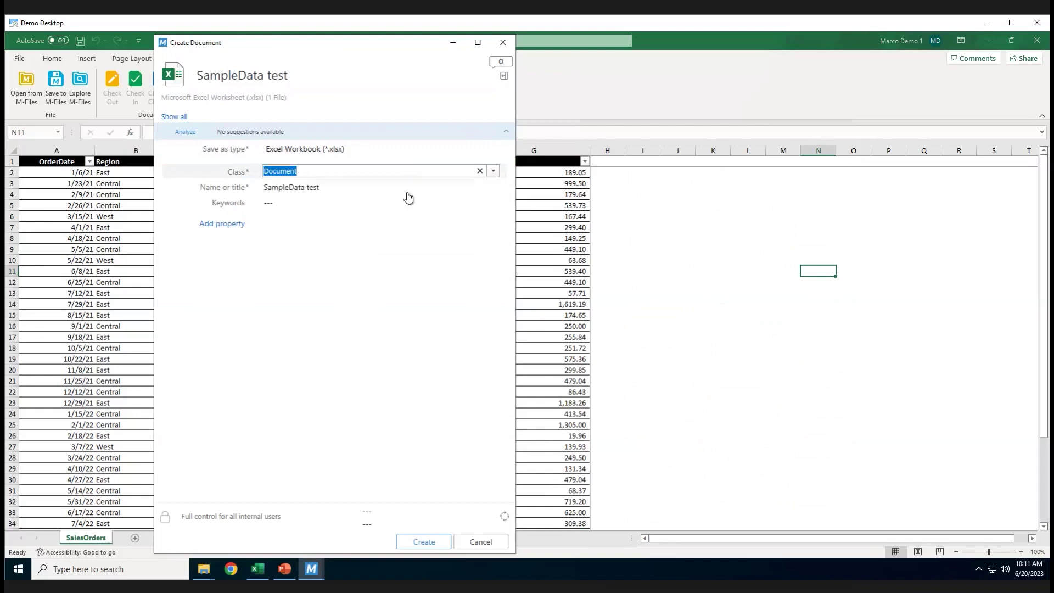
left_click(425, 540)
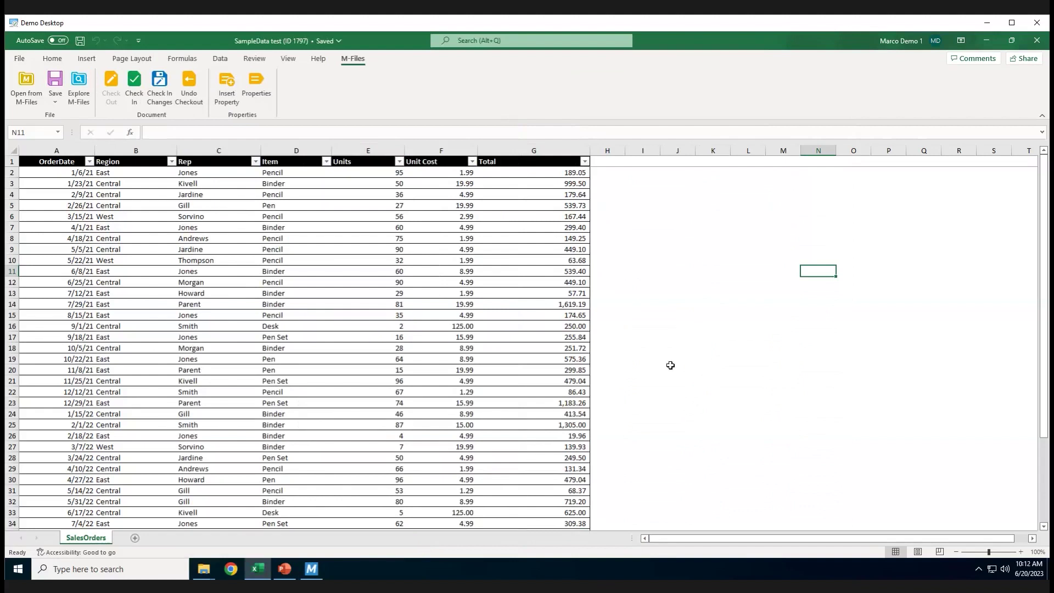
Step: Check the SampleData test workbook in to M-Files and close Excel
left_click(135, 87)
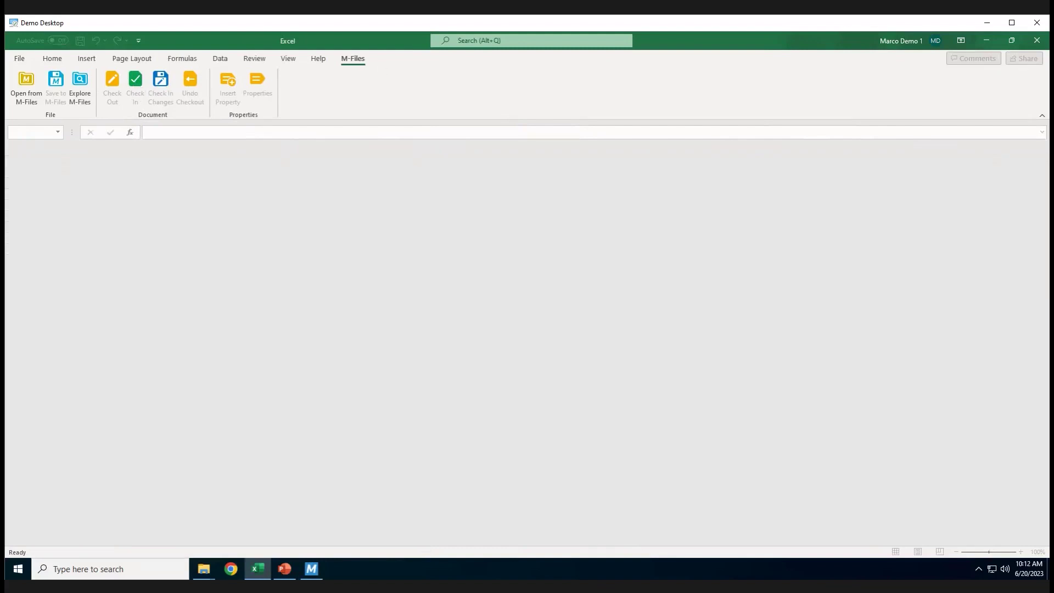
left_click(1039, 39)
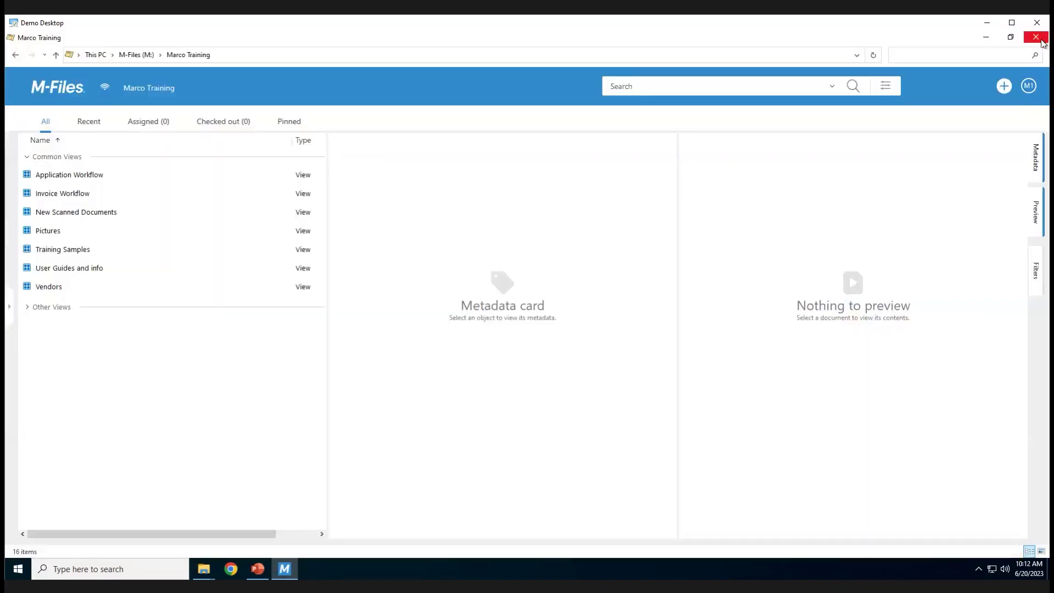
Step: View the SampleData test document's metadata and preview among the recently accessed documents, and return to the vault's home view
left_click(90, 124)
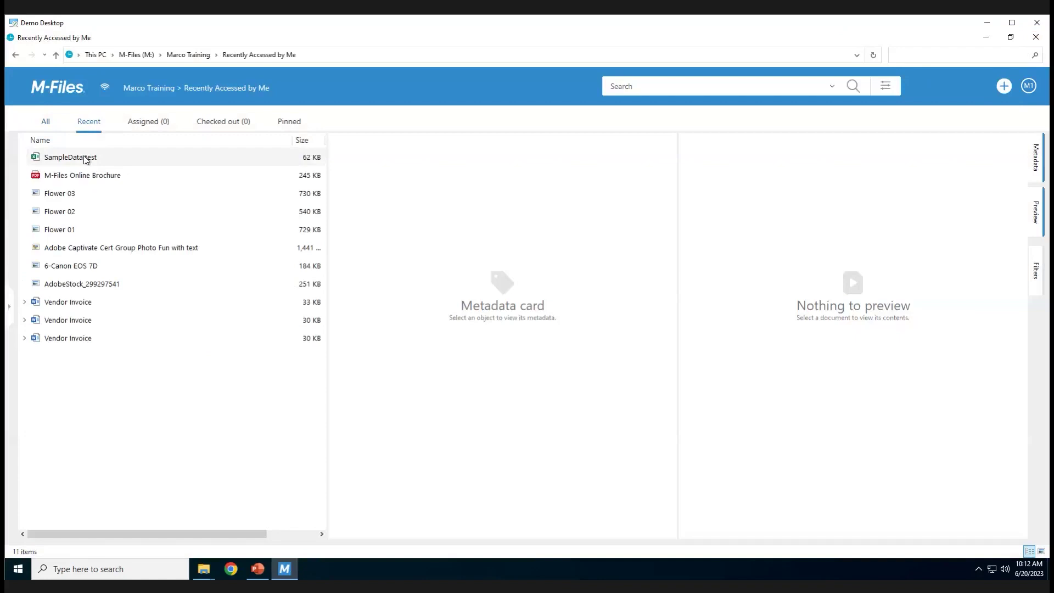
left_click(85, 157)
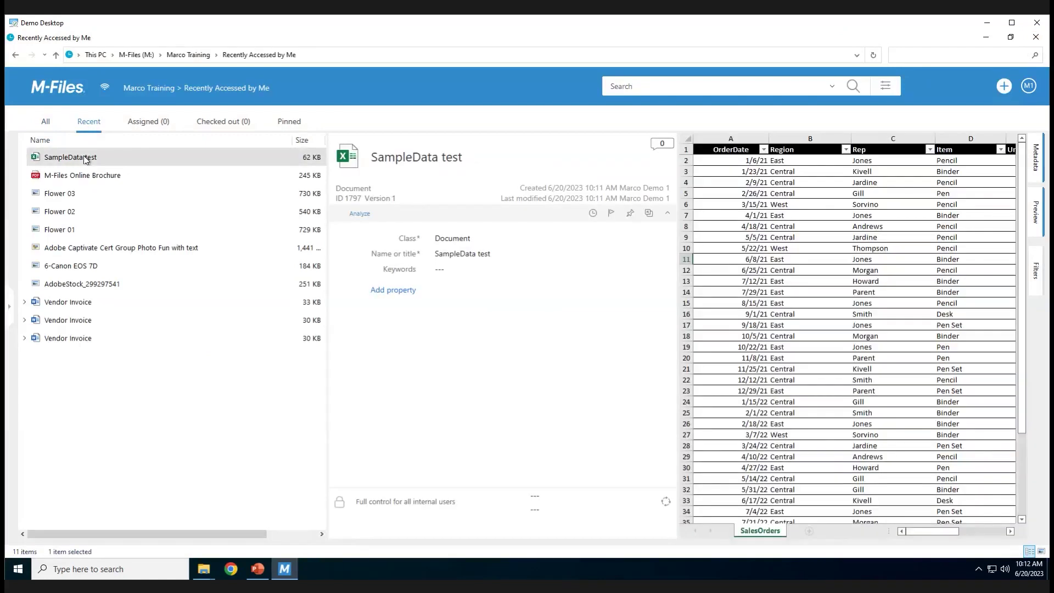
left_click(66, 93)
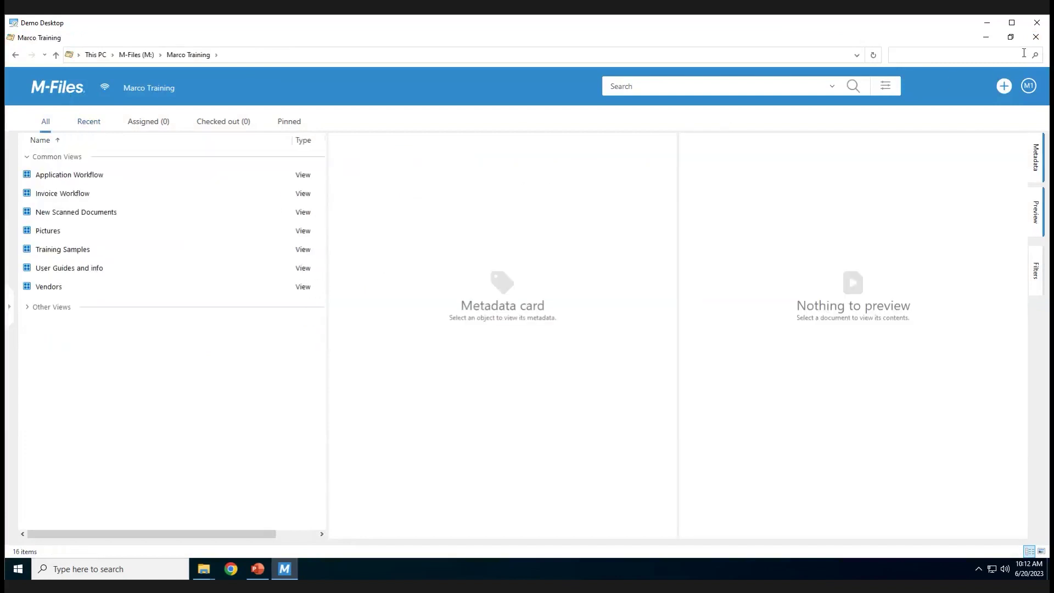
Step: Minimize M-Files, close the Demo1 folder and open the Bar Code Image Splitter folder inside Quick Tip Samples on the desktop
left_click(988, 37)
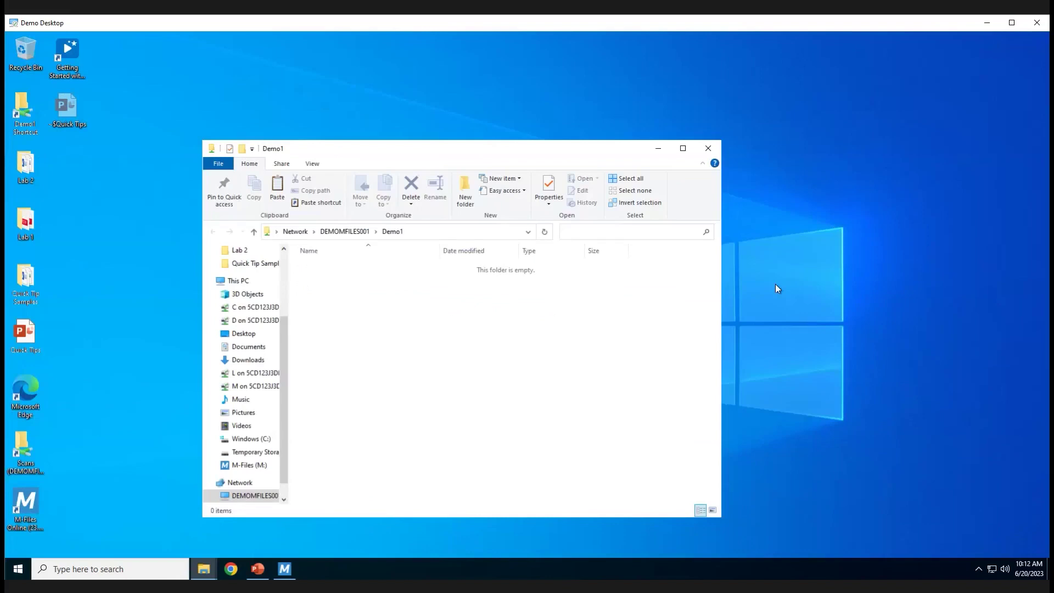
left_click(708, 148)
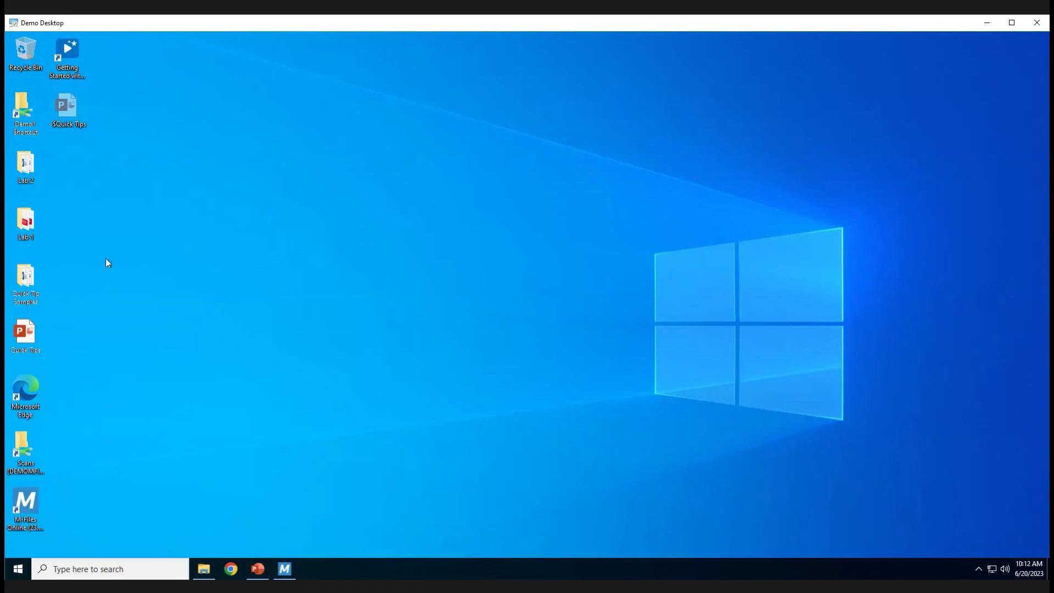
double_click(27, 282)
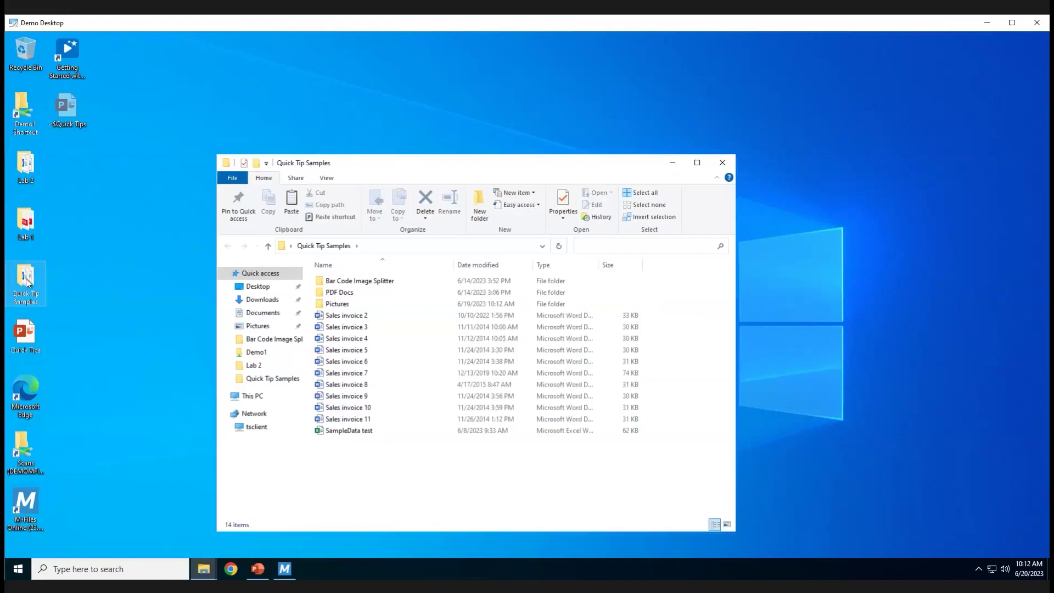
double_click(382, 282)
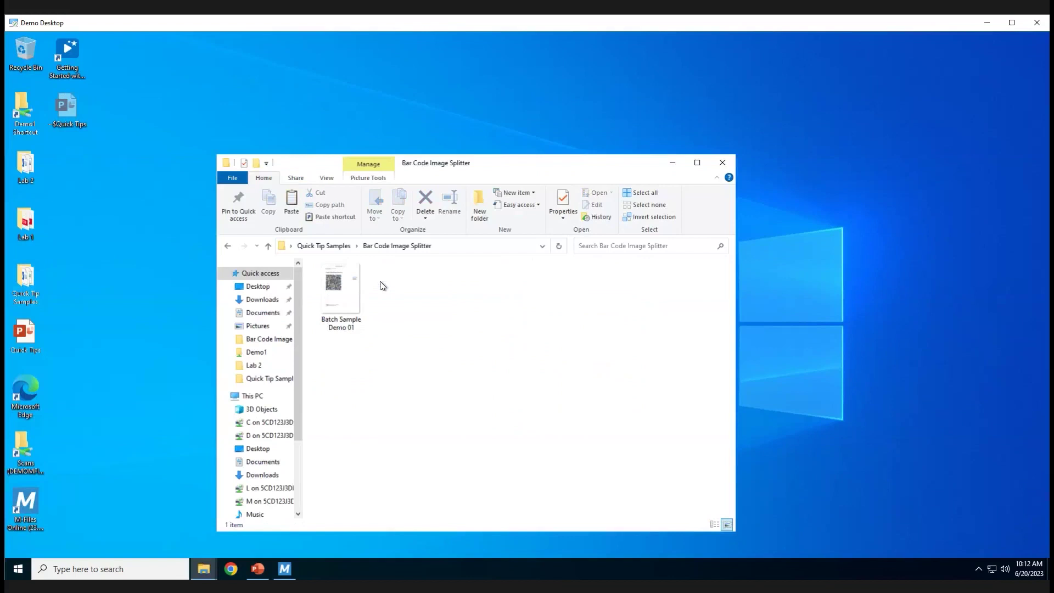
Step: Look through all pages of the Batch Sample Demo 01 scan from first to last, and close the image viewer
double_click(344, 290)
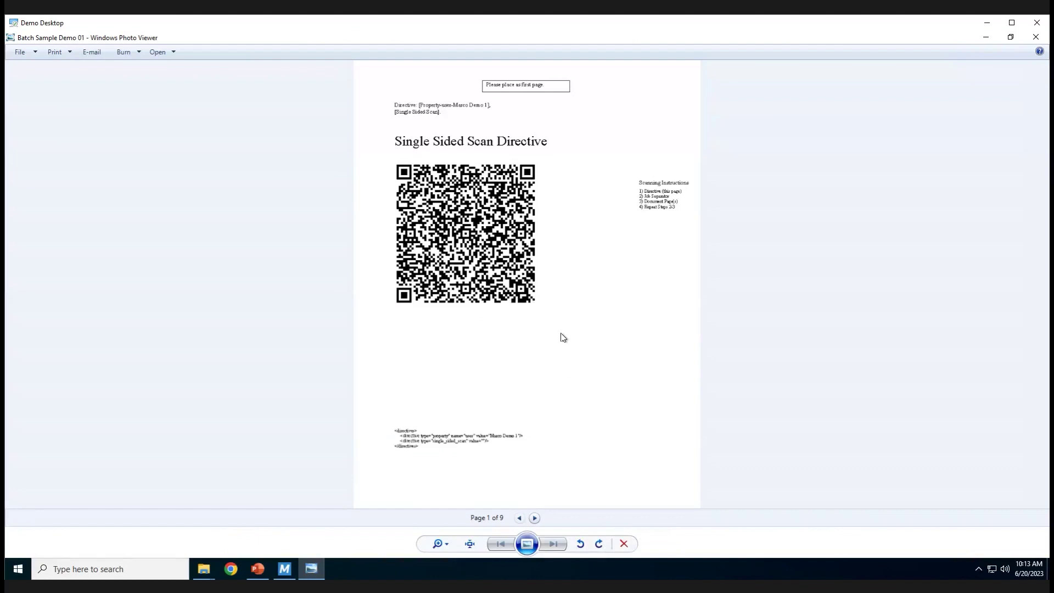
left_click(534, 519)
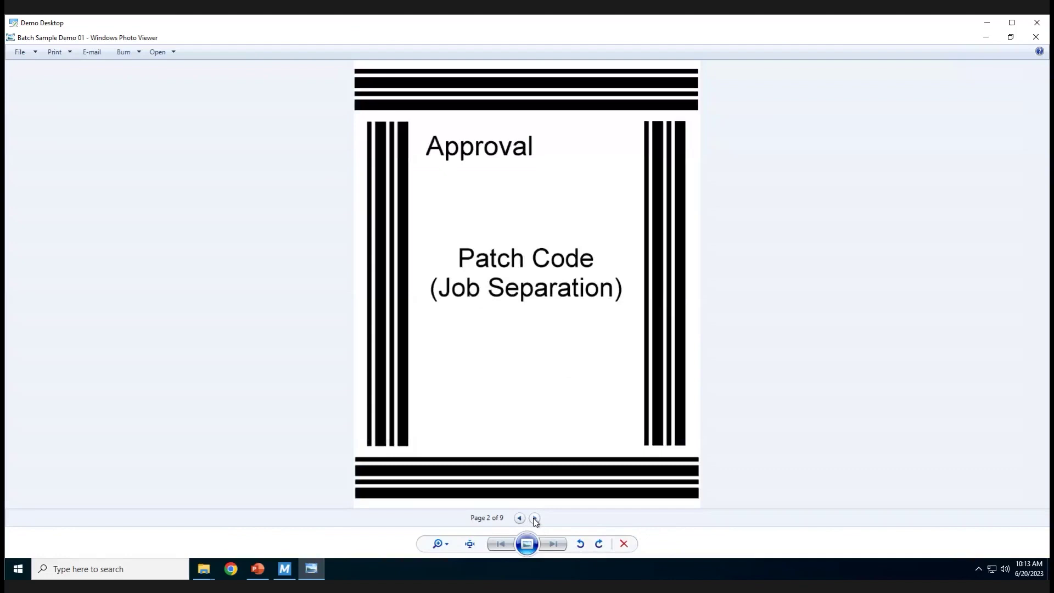
left_click(535, 518)
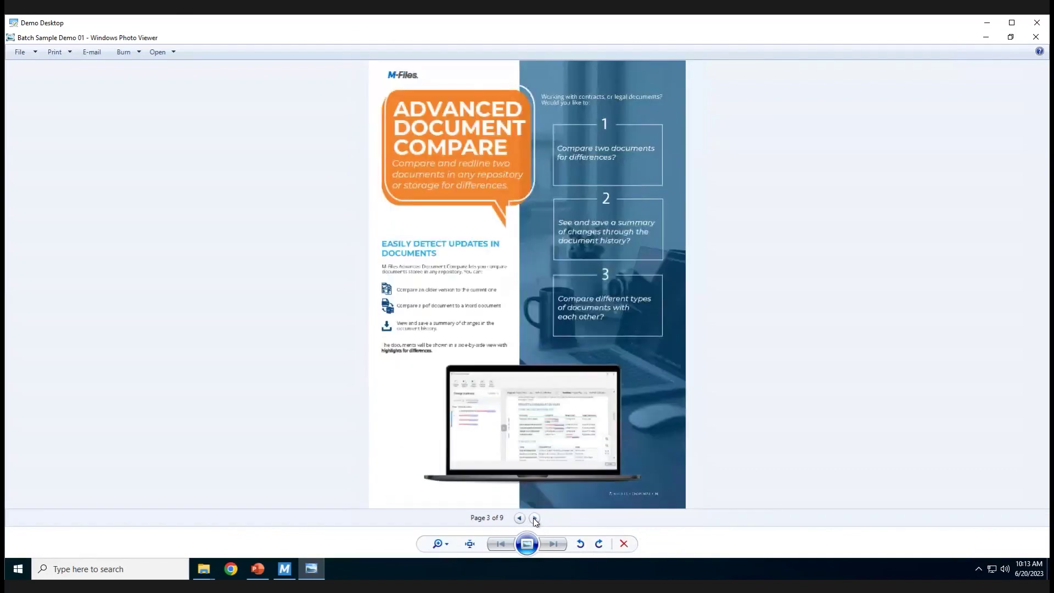
left_click(536, 518)
left_click(535, 518)
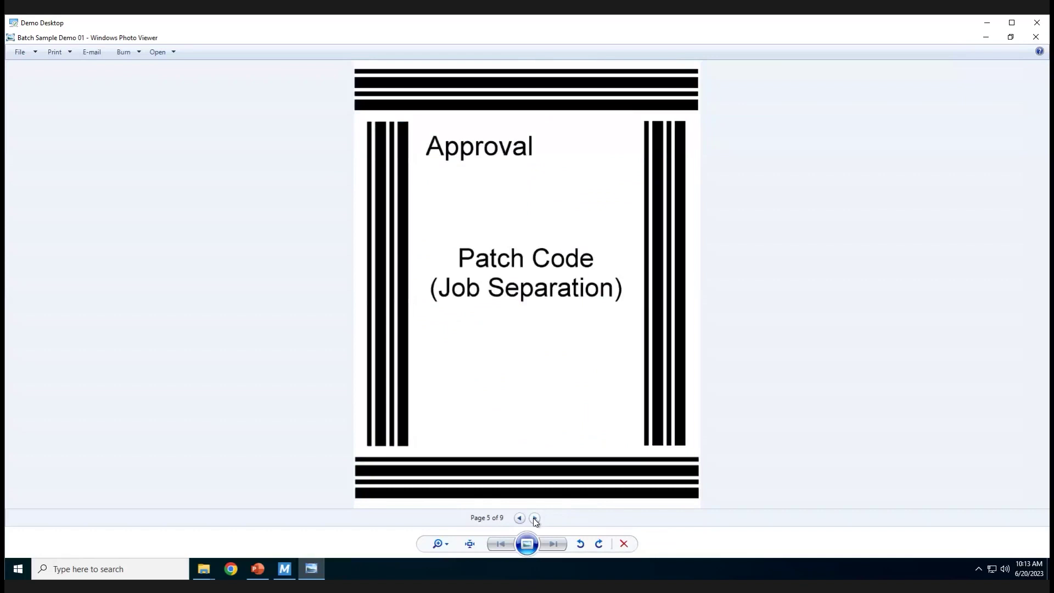
left_click(535, 518)
left_click(535, 518)
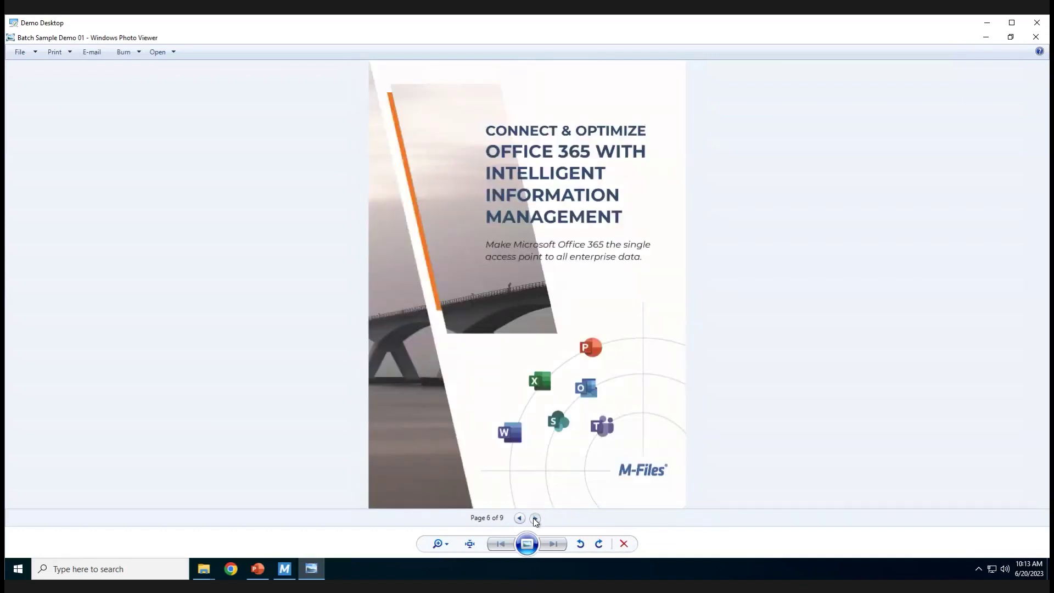
left_click(535, 518)
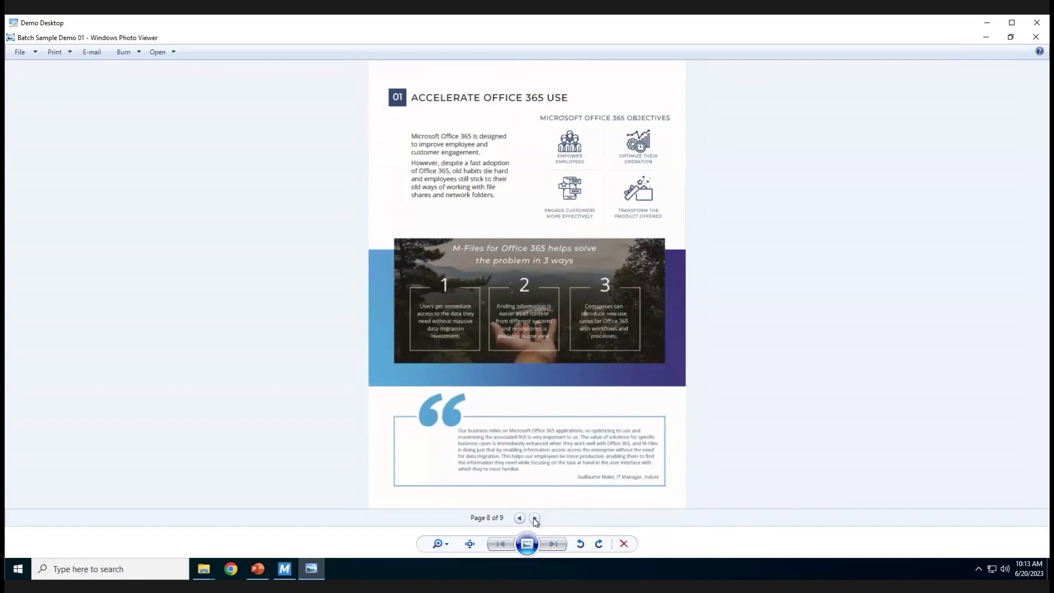
left_click(536, 518)
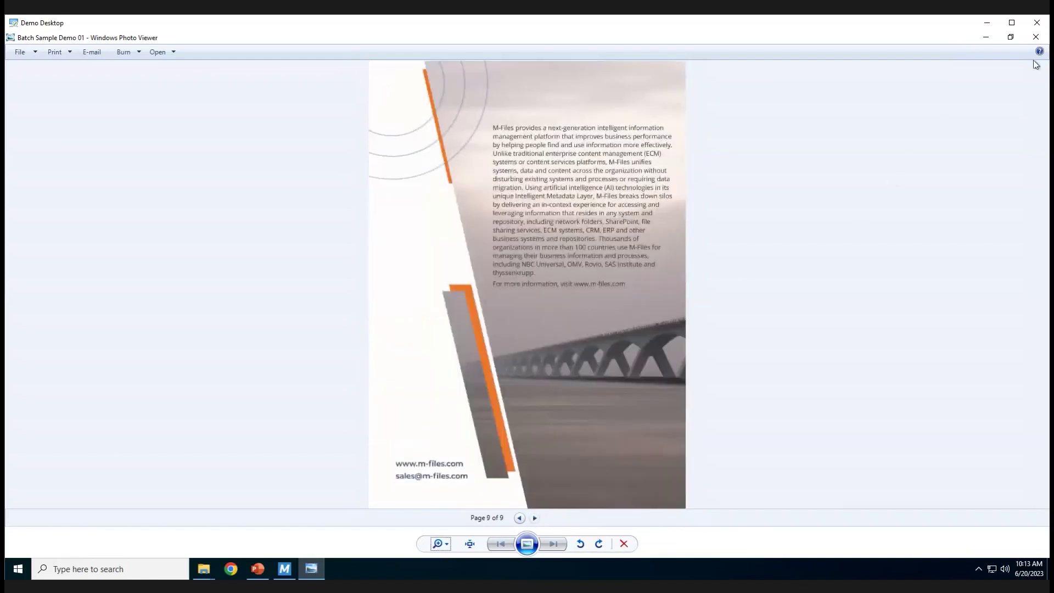
left_click(1037, 38)
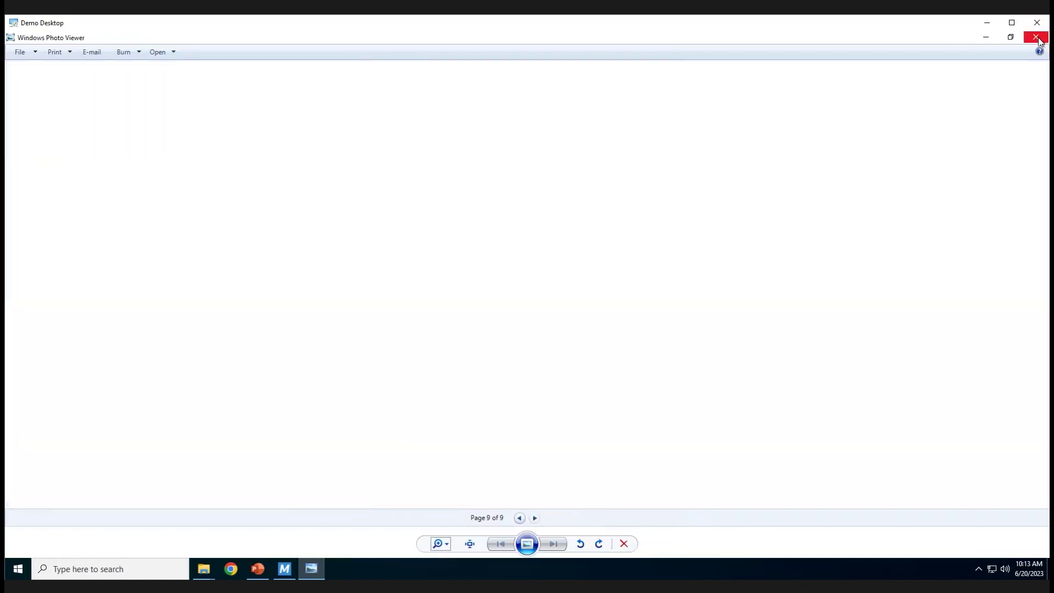
Step: Copy Batch Sample Demo 01 into the Scans network folder through its desktop shortcut, and close both folder windows
right_click(331, 290)
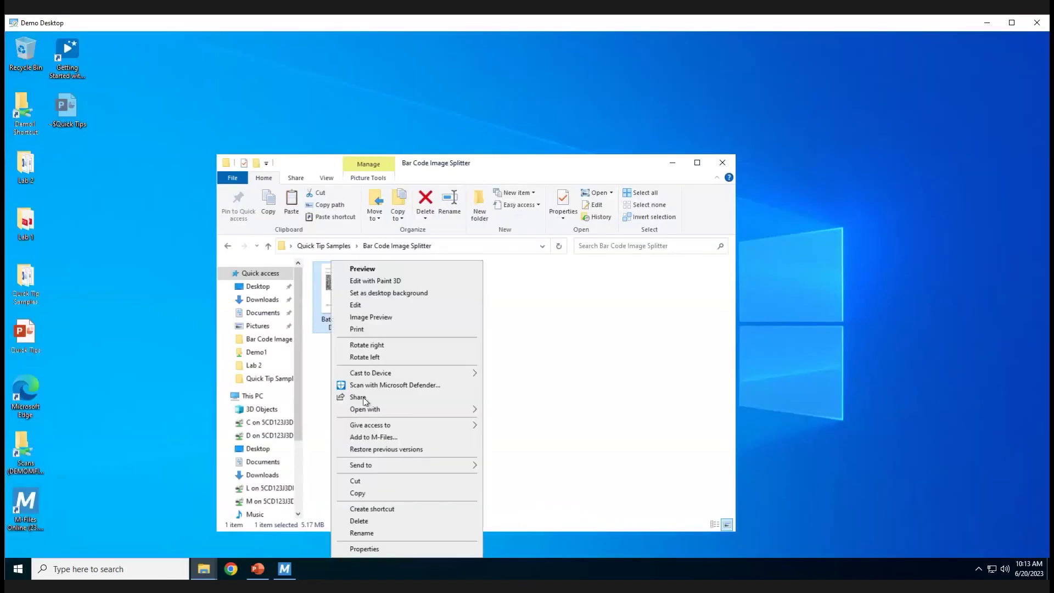
left_click(365, 493)
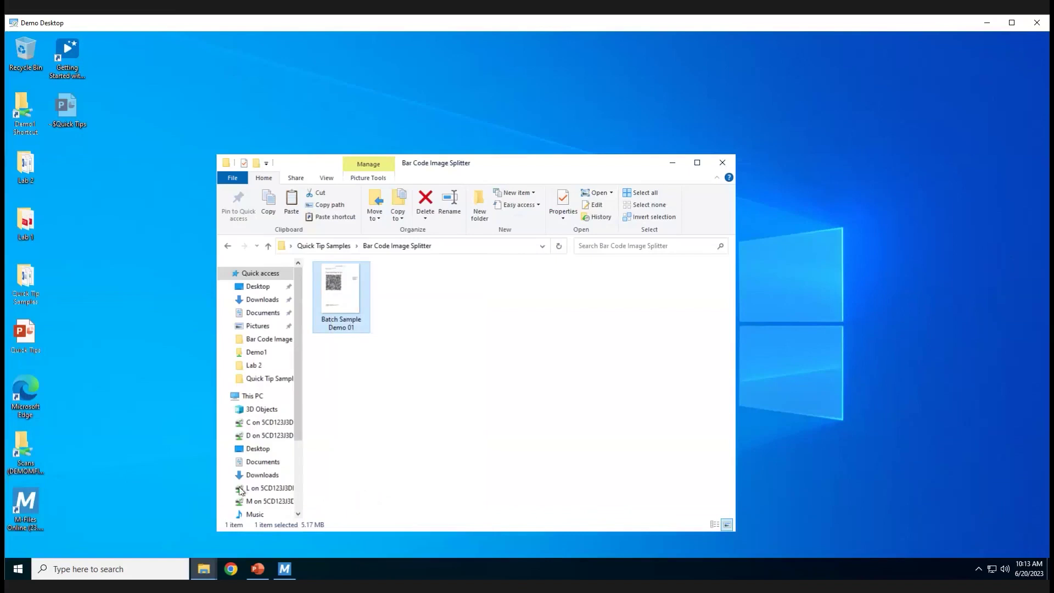
double_click(25, 450)
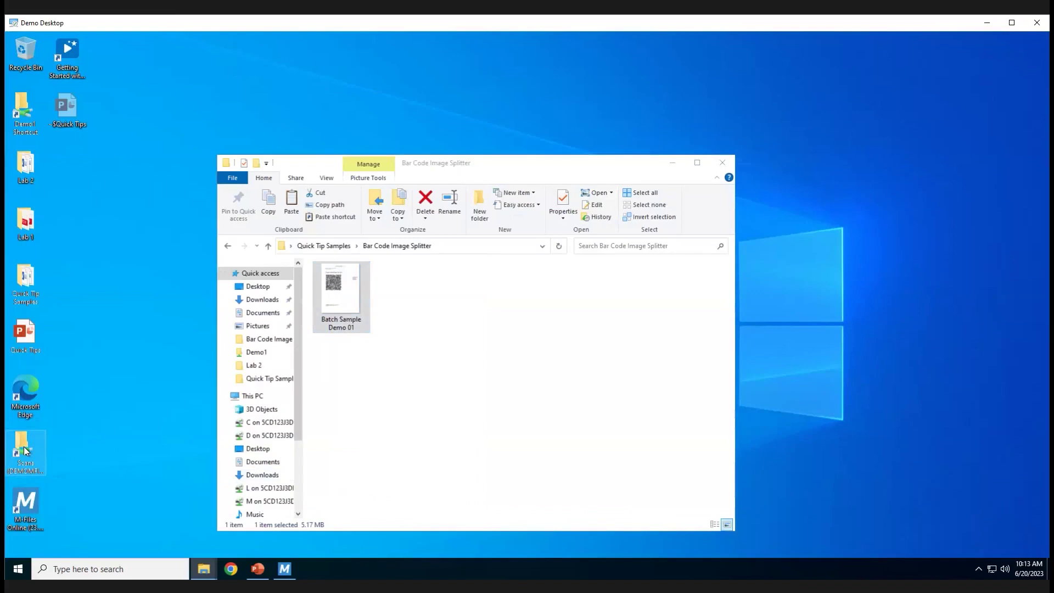
right_click(439, 358)
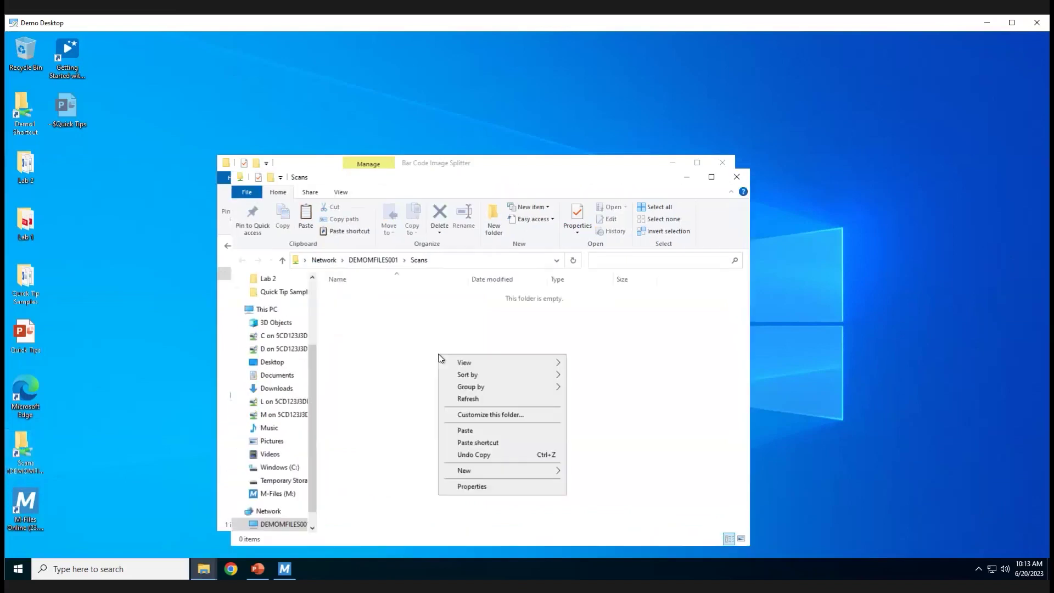
left_click(465, 431)
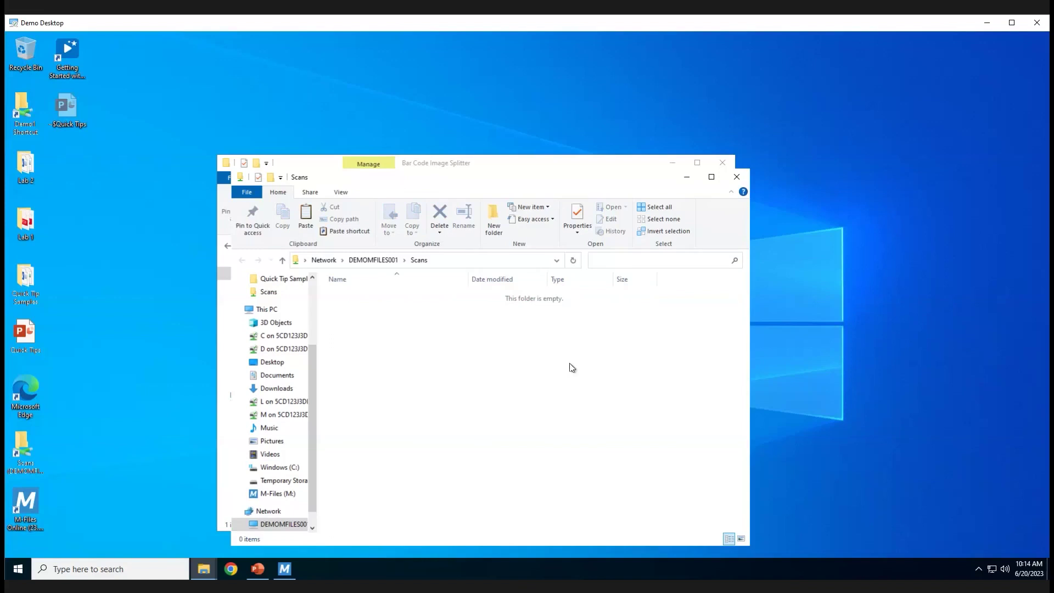
left_click(737, 178)
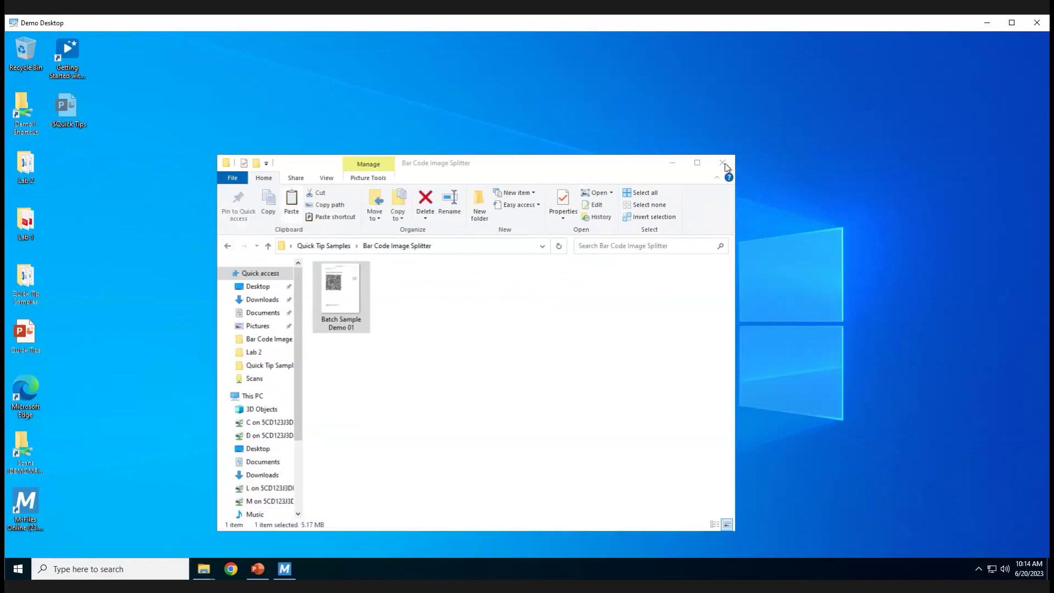
left_click(722, 165)
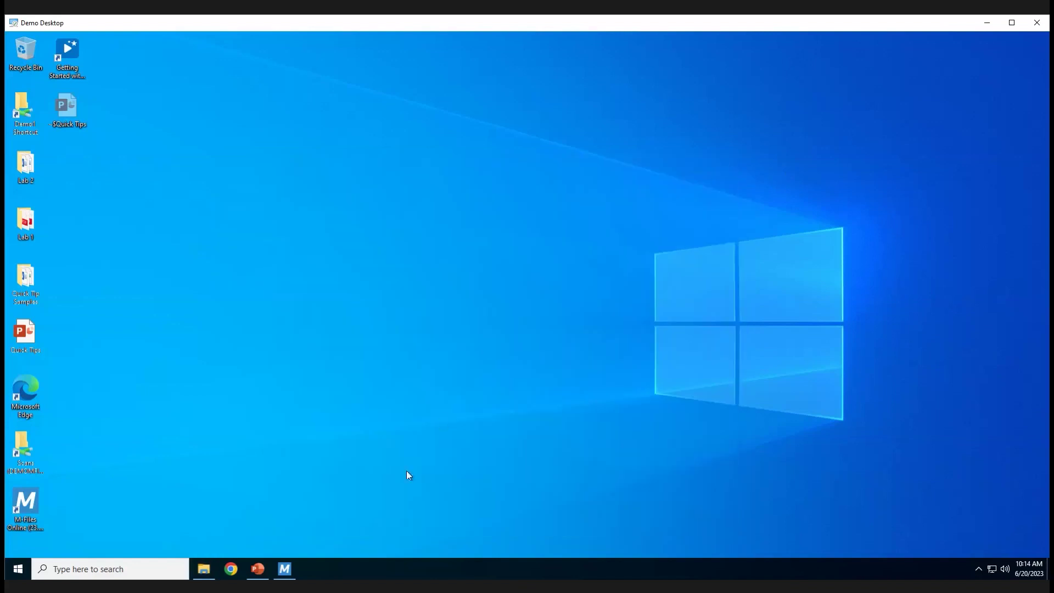
Step: Switch to M-Files, view the metadata and preview of both PDFs in the New Scanned Documents view, and close the window
left_click(284, 571)
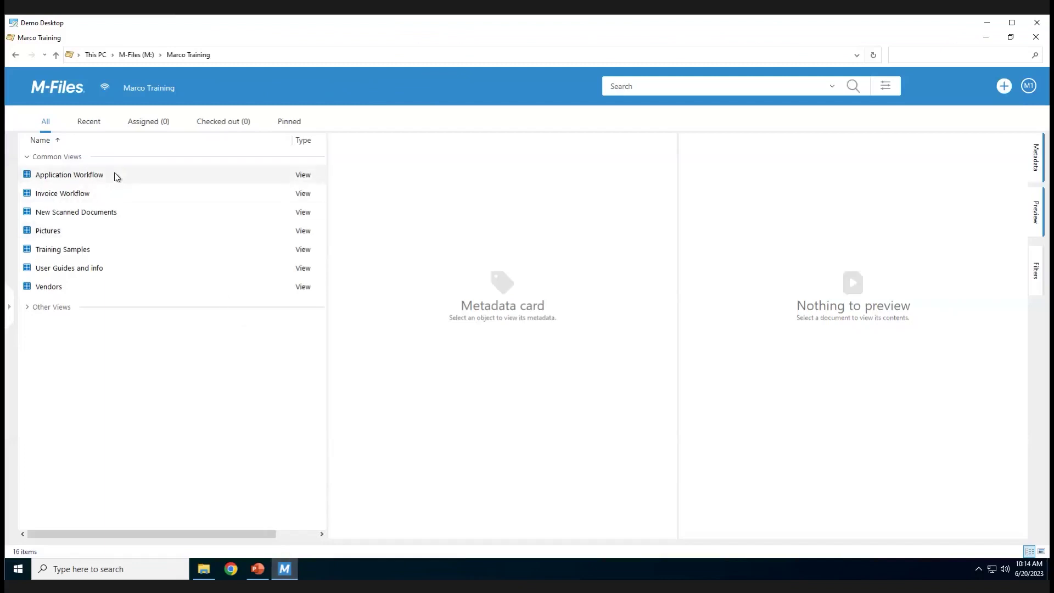
double_click(108, 219)
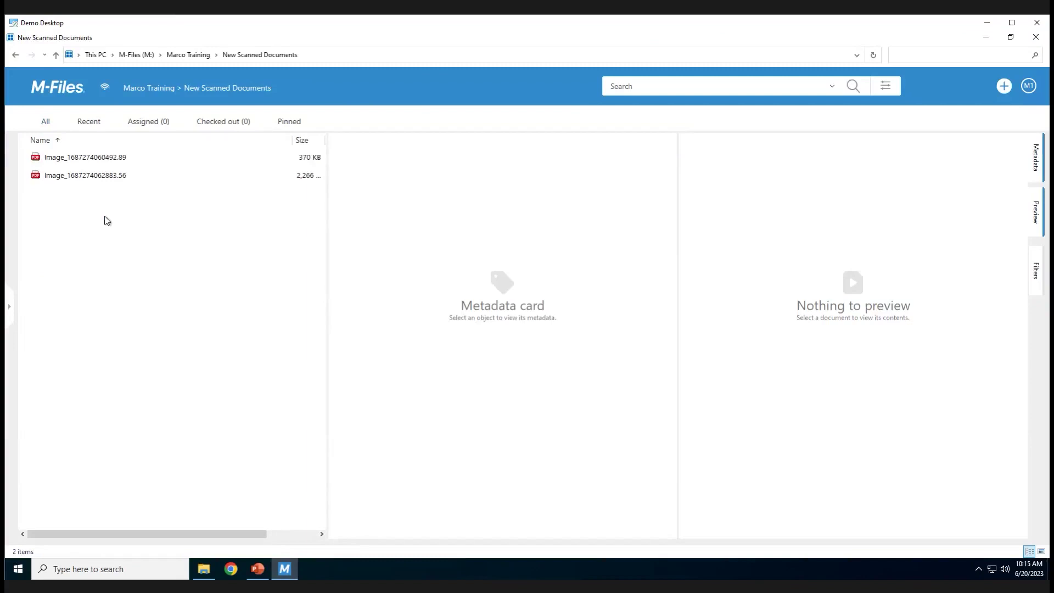
left_click(88, 175)
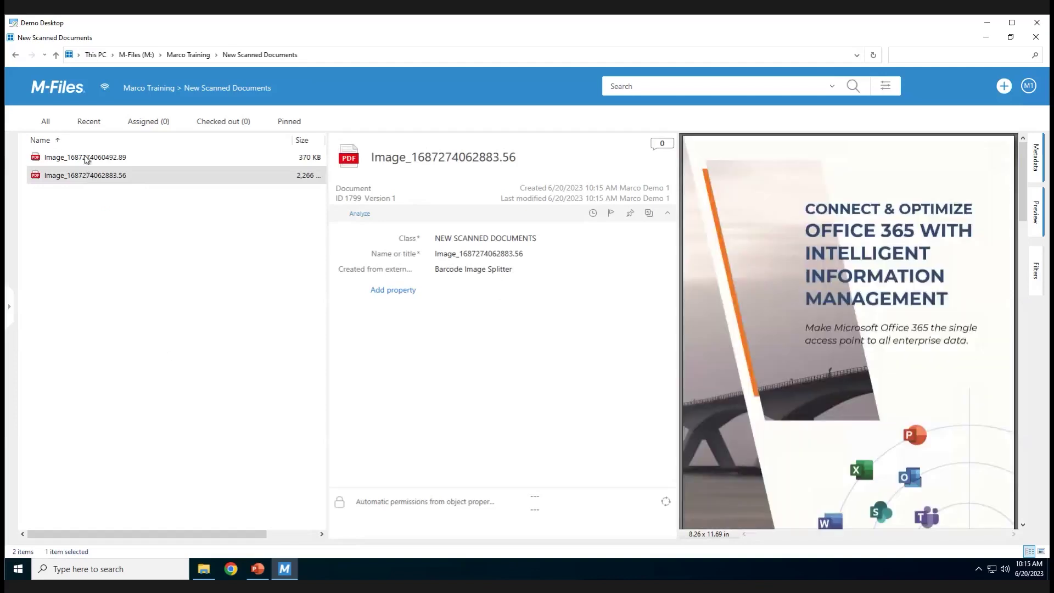
left_click(85, 156)
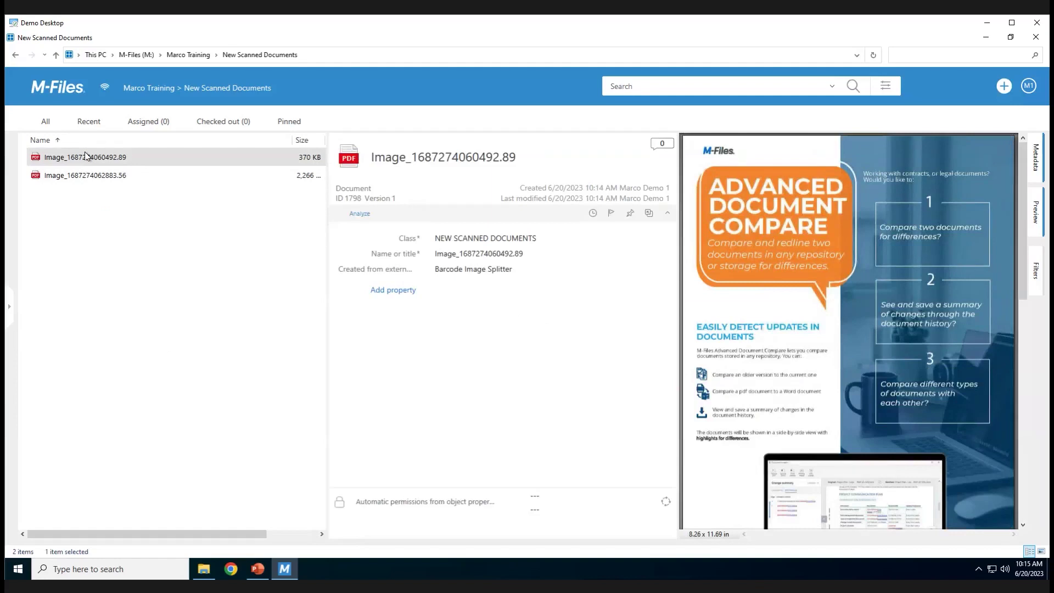
left_click(1040, 38)
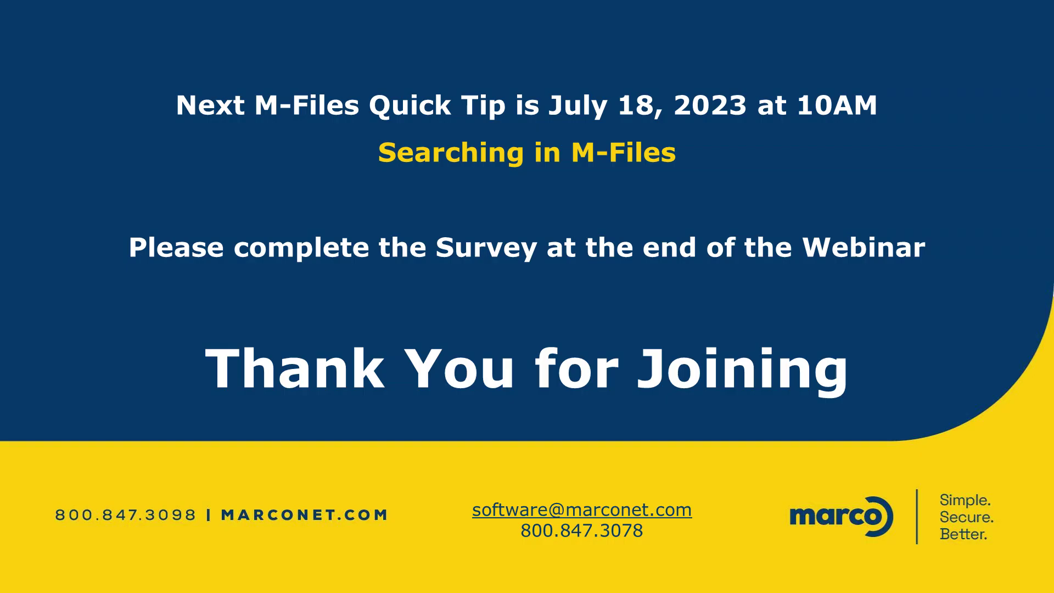